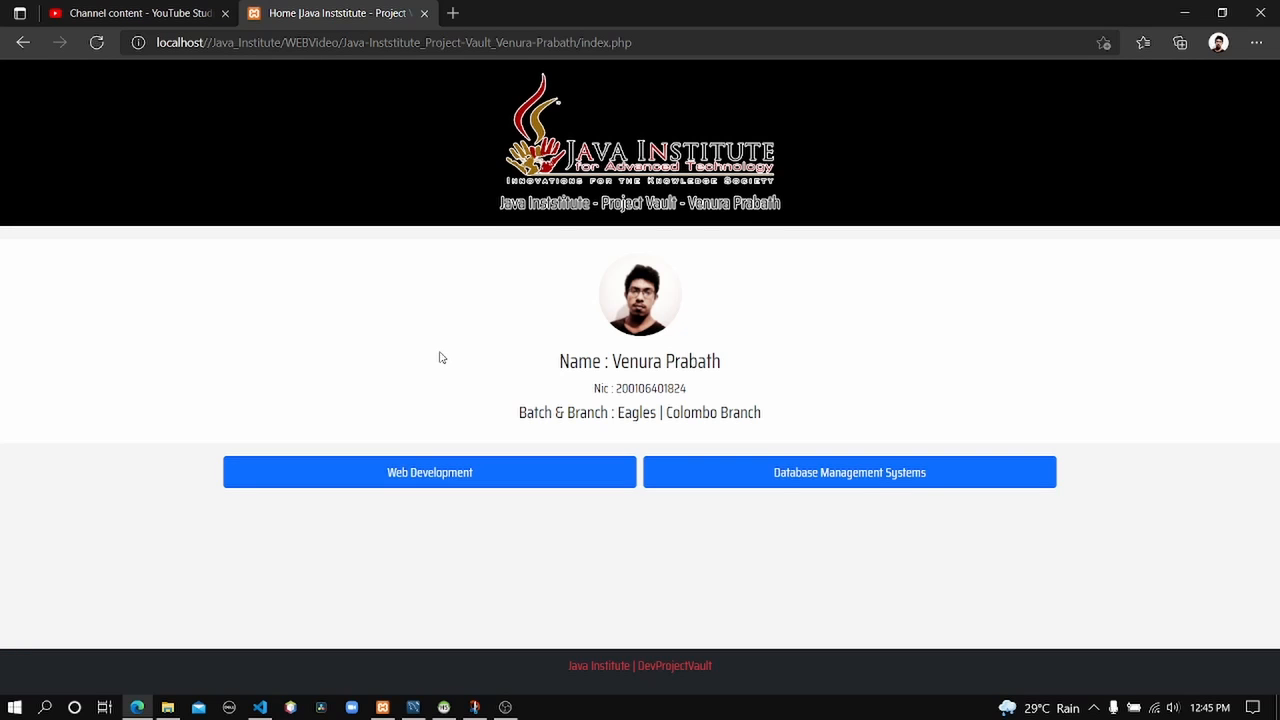
Open the Database Management Systems practicals and scroll through the day-by-day question list.
left_click(746, 471)
scroll(508, 420, "down", 3)
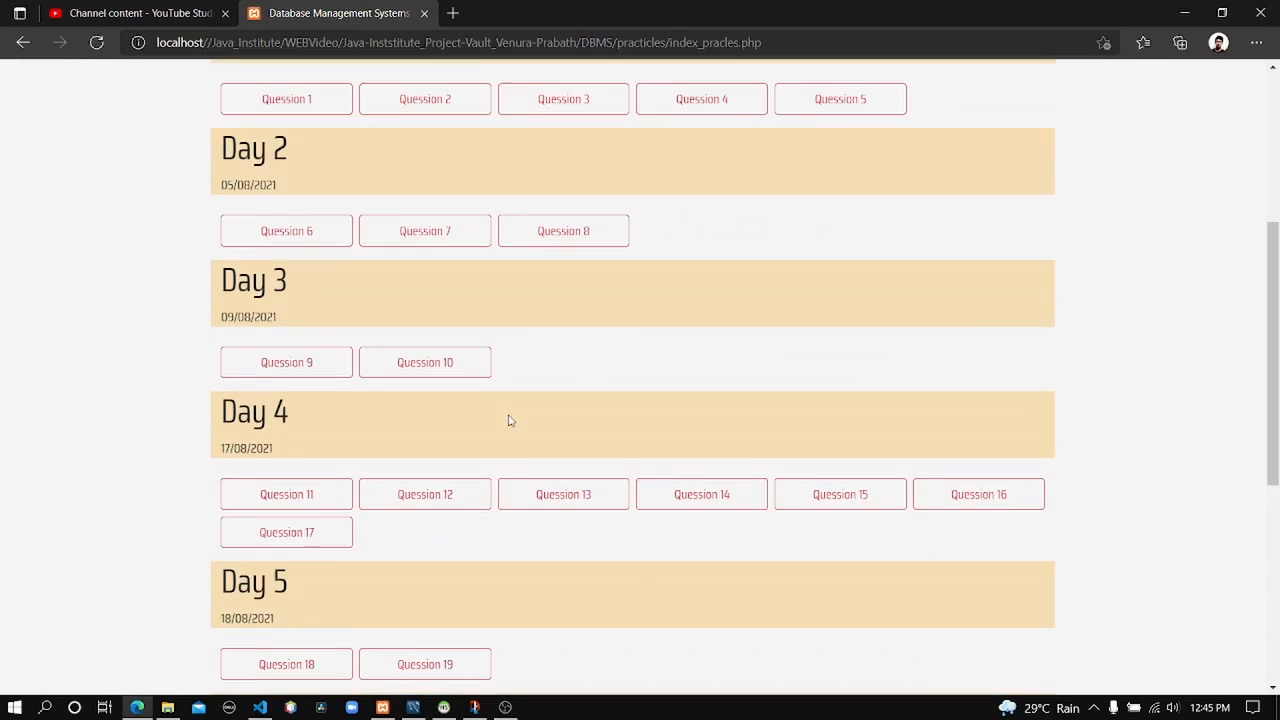
scroll(503, 406, "down", 4)
scroll(389, 206, "up", 1)
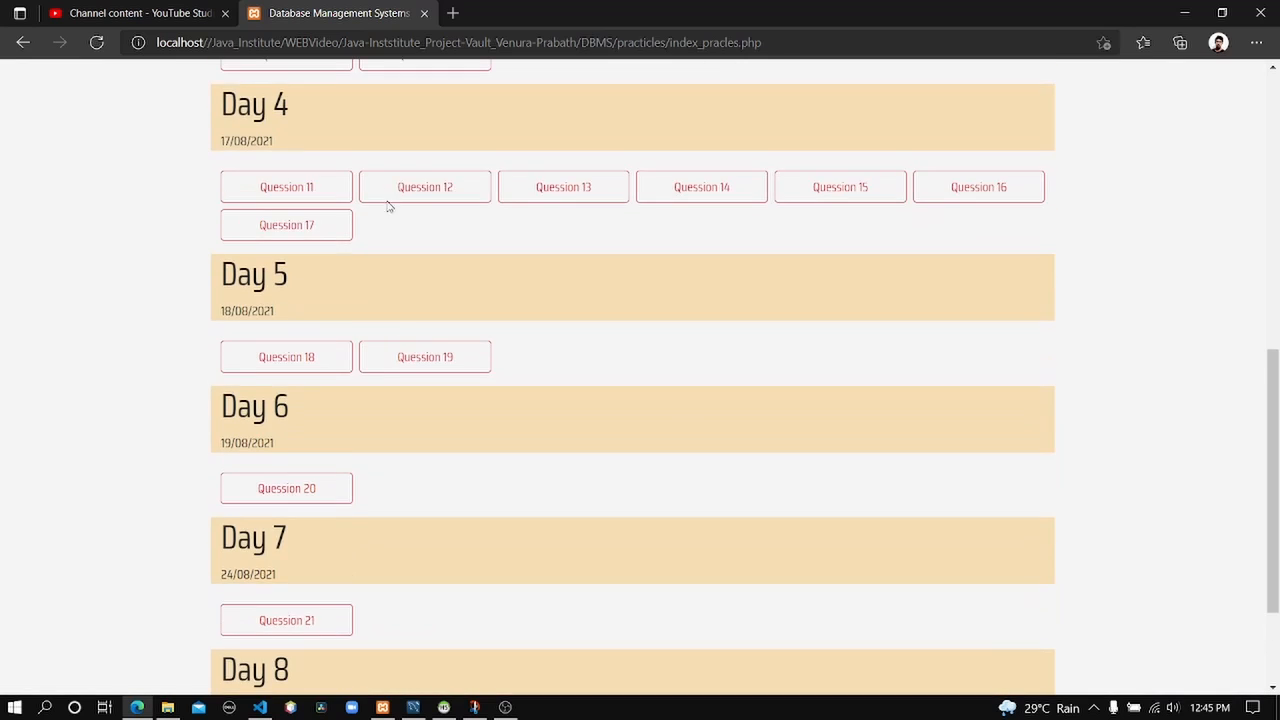
scroll(389, 206, "up", 1)
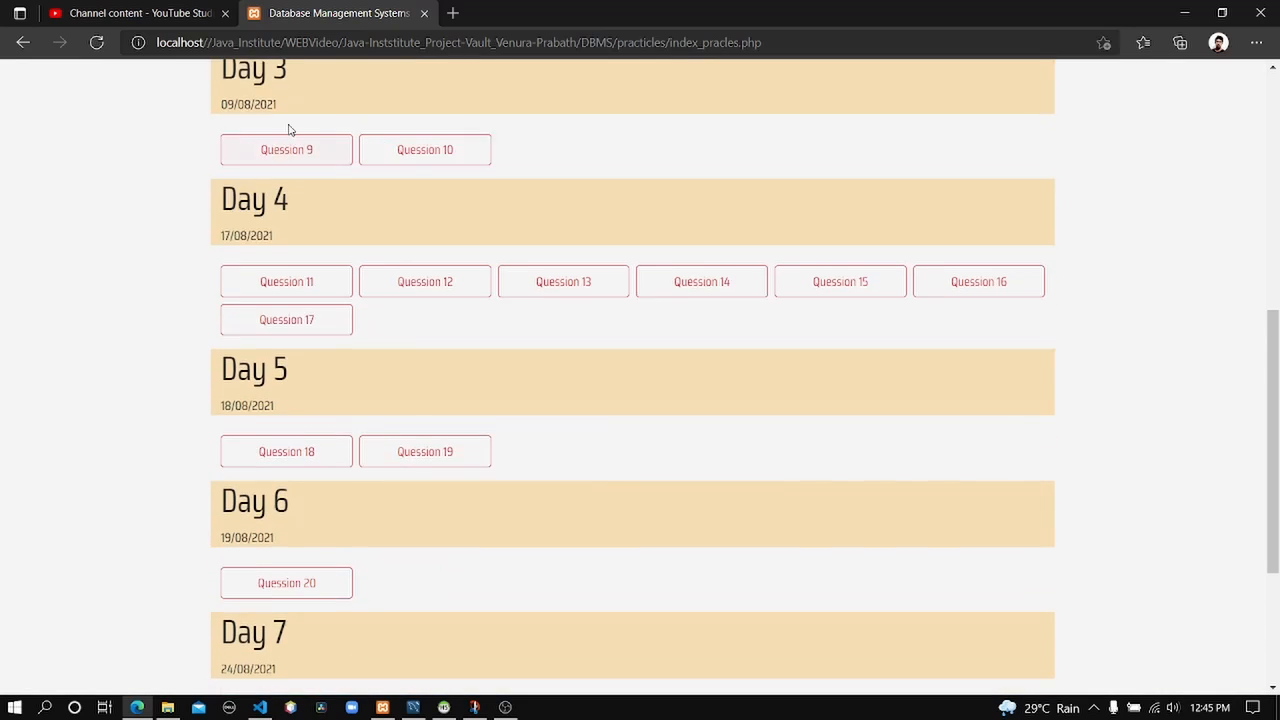
Open Question 17, scroll to its six tasks and answer video, then minimize Edge.
left_click(303, 330)
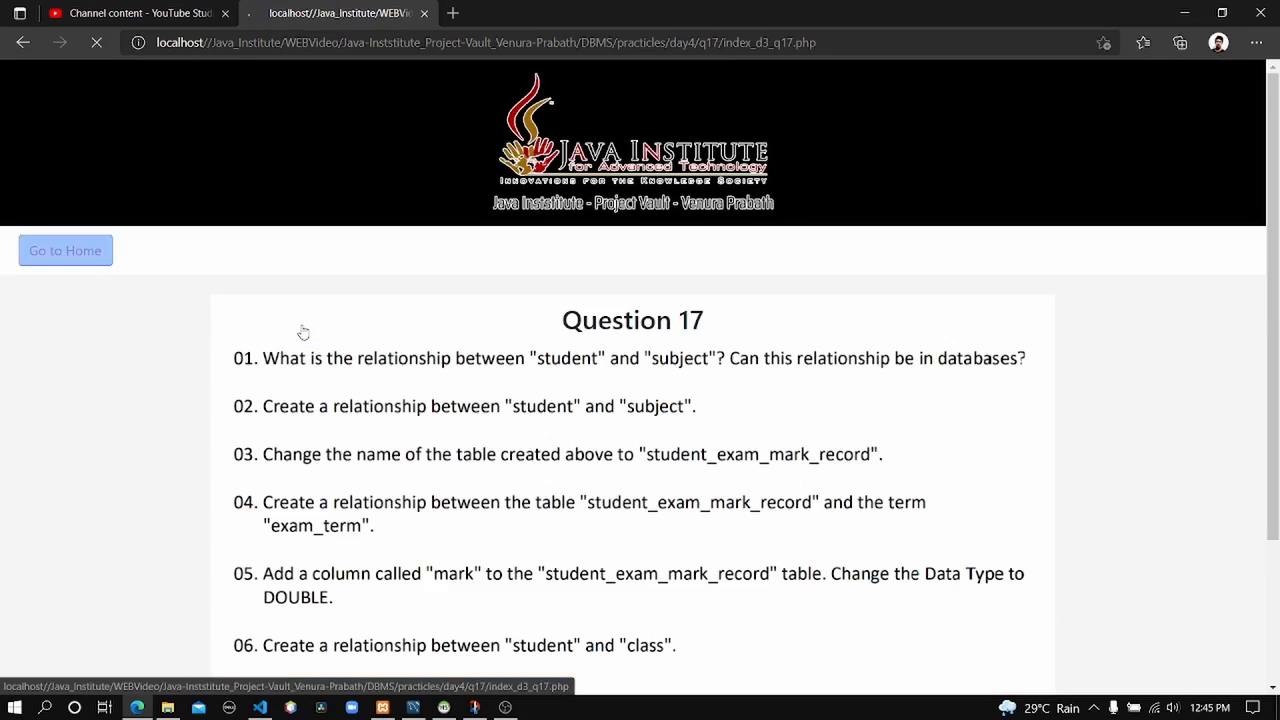
scroll(694, 429, "down", 2)
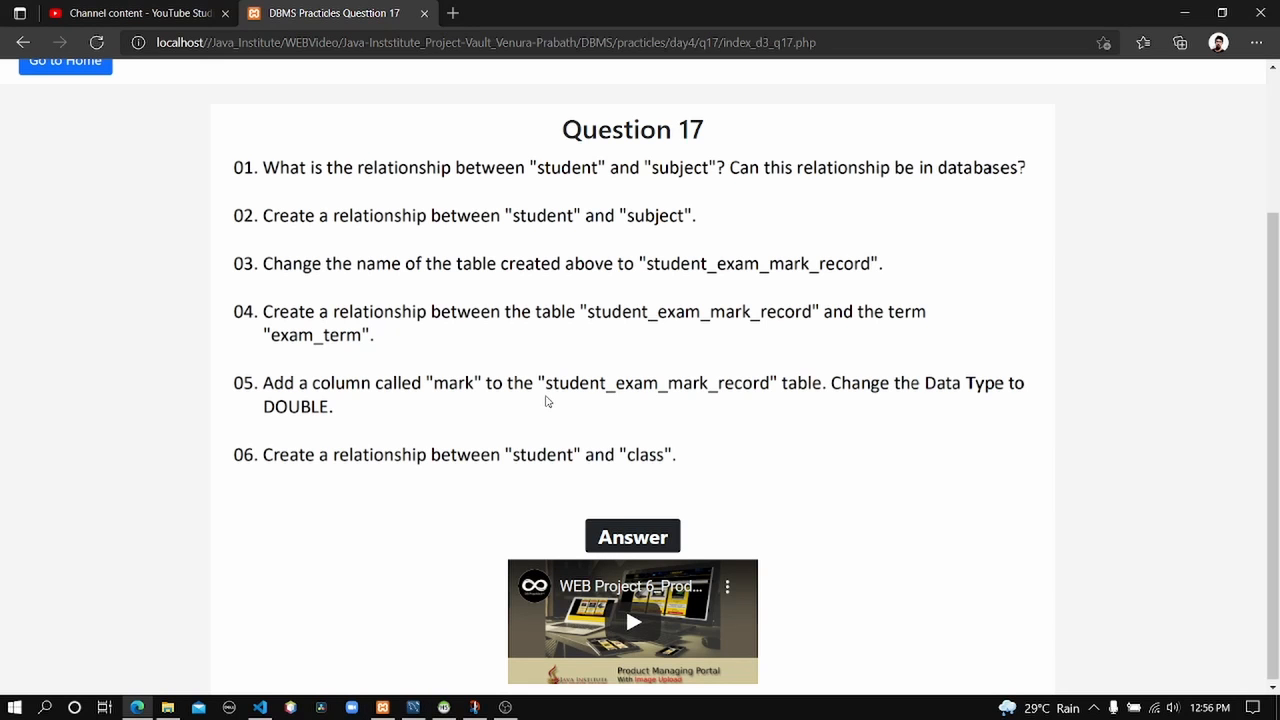
left_click(1185, 16)
Select the student table, then nudge the subject table slightly down and left.
left_click(290, 166)
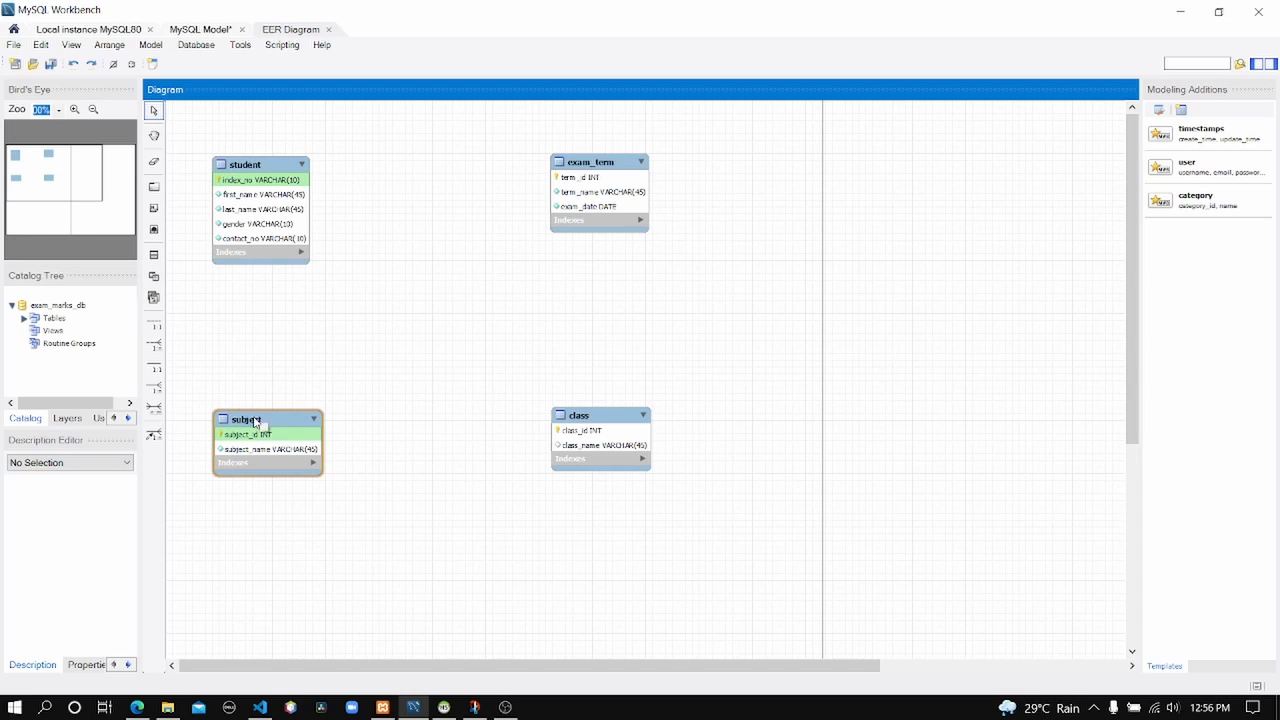
left_click_drag(256, 424, 246, 461)
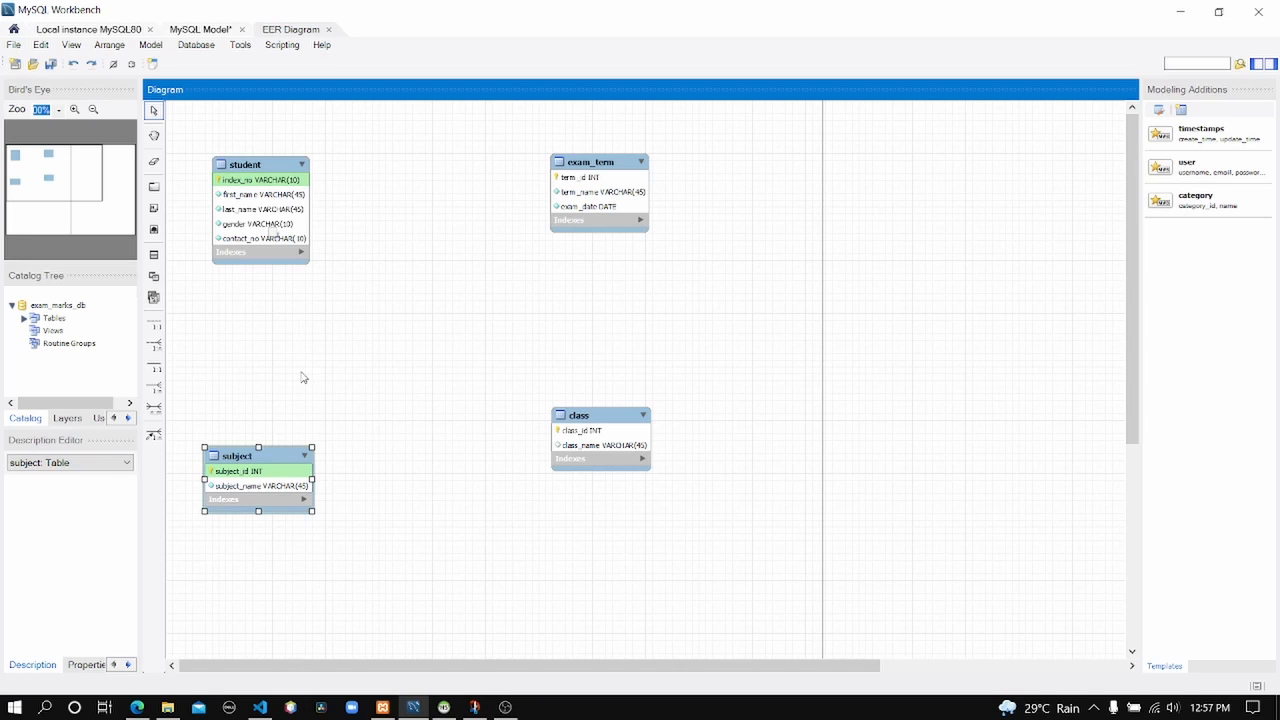
Open the Snip & Sketch screenshot of the four unlinked tables.
left_click(272, 472)
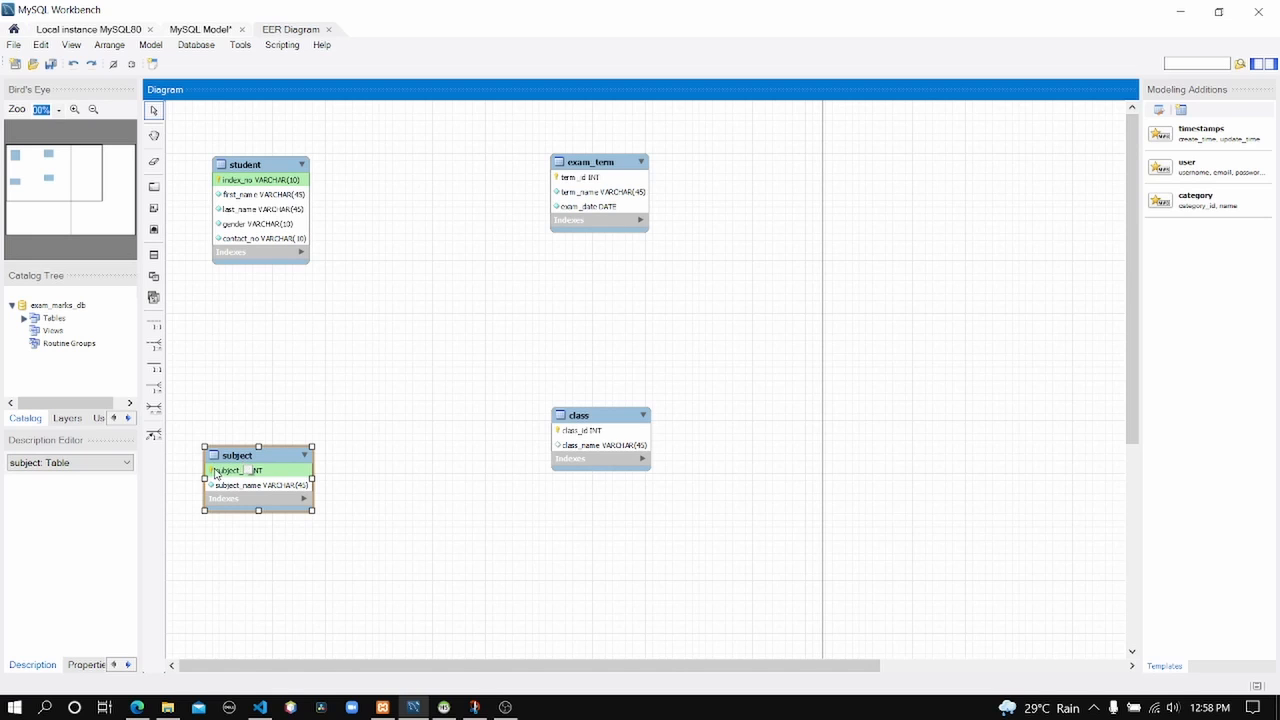
left_click(473, 708)
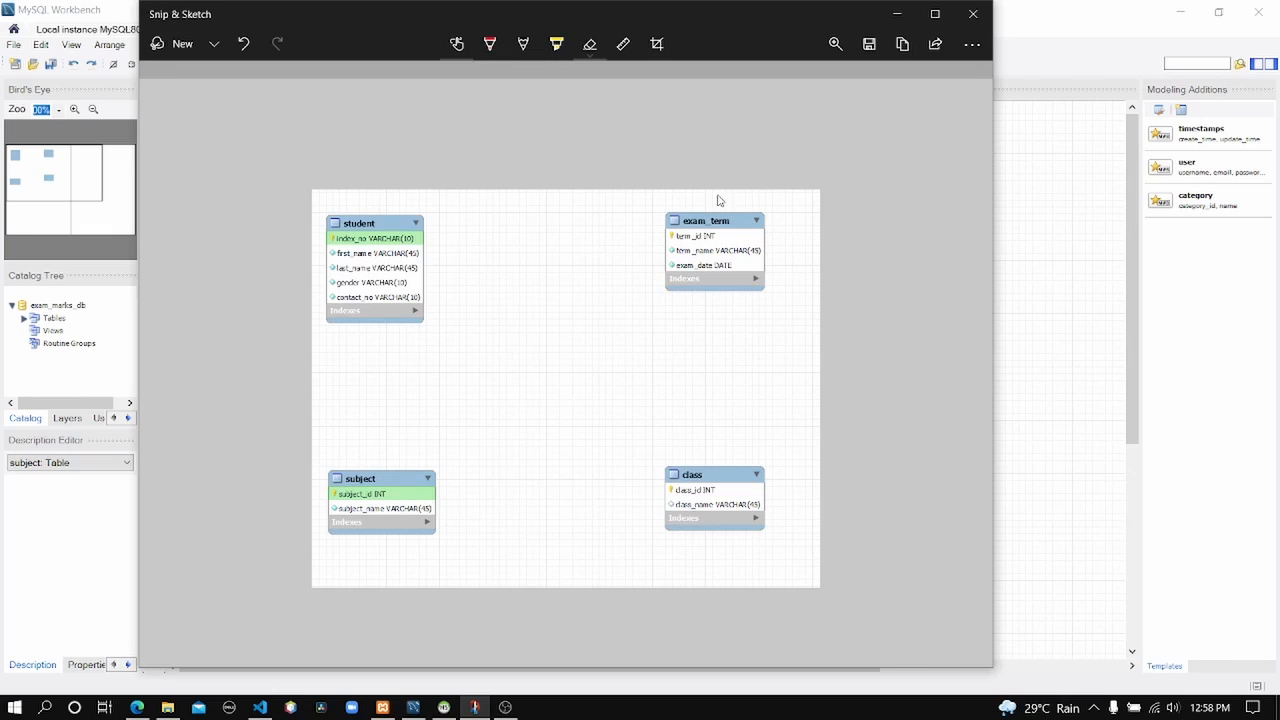
Sketch red student–subject lines with 1/n marks using the ballpoint pen, then erase most of them.
left_click(490, 43)
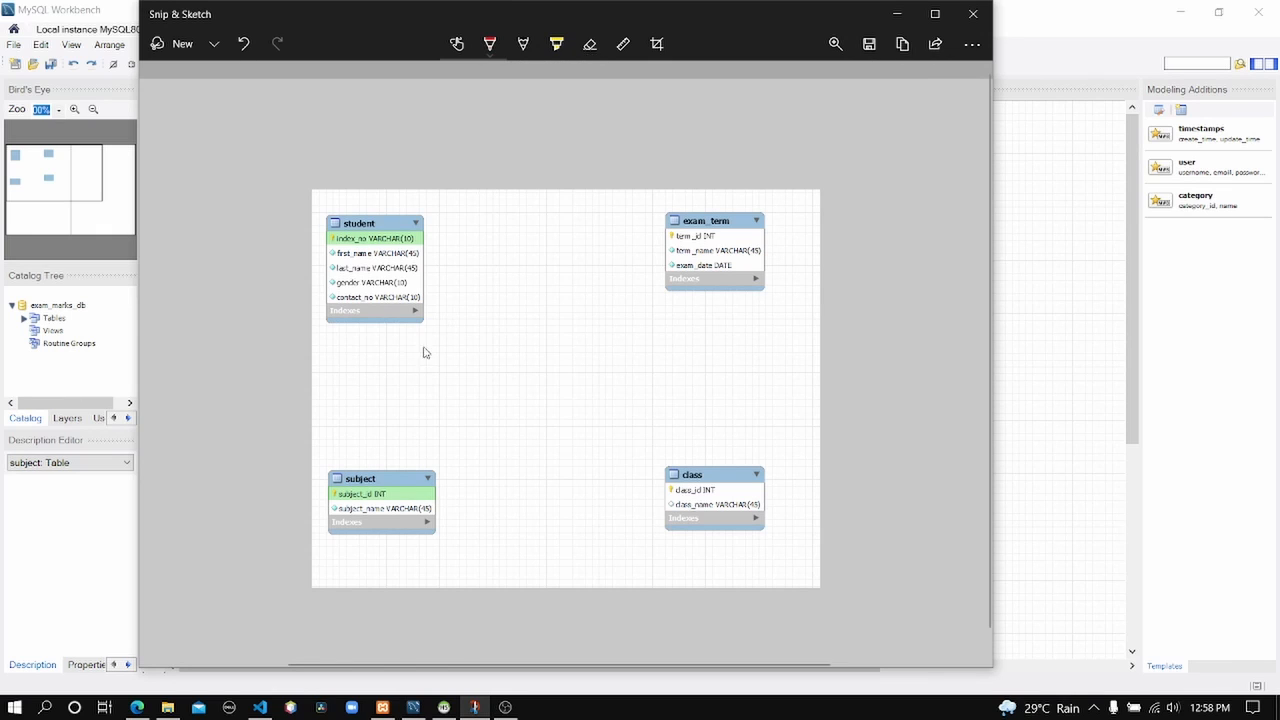
left_click_drag(374, 322, 386, 467)
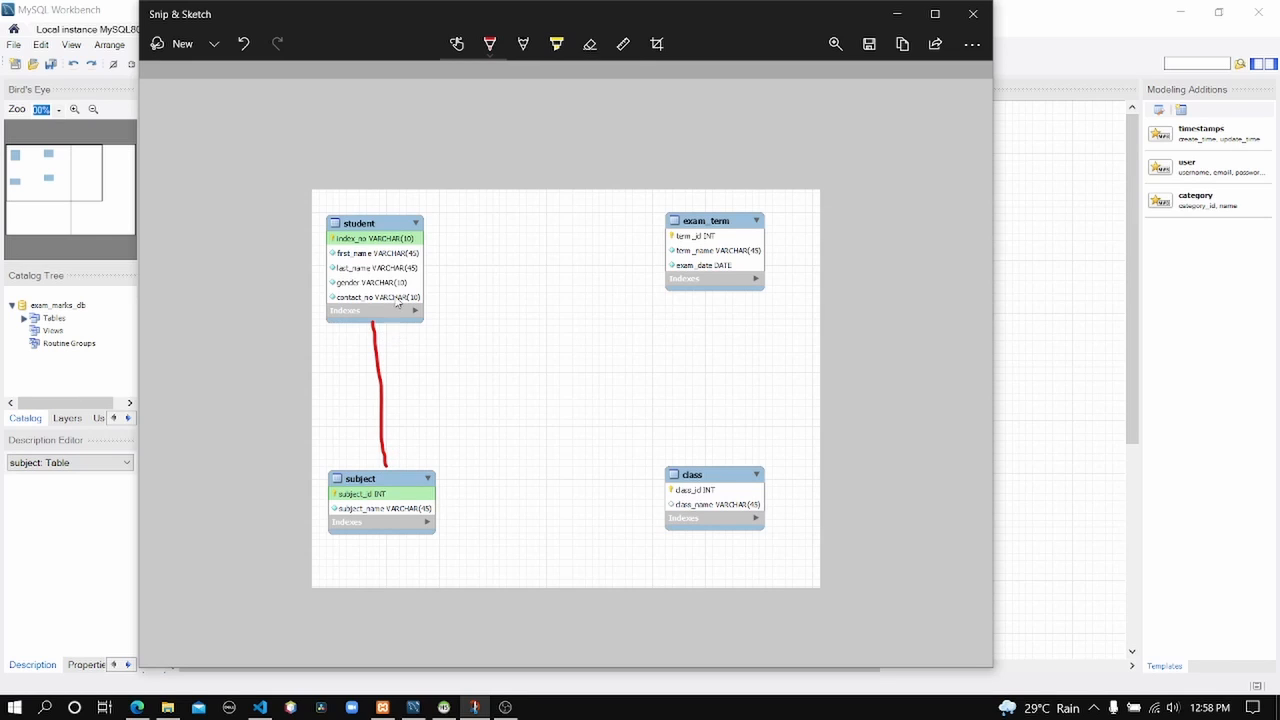
left_click_drag(390, 329, 389, 340)
left_click_drag(396, 470, 408, 484)
left_click_drag(340, 472, 353, 328)
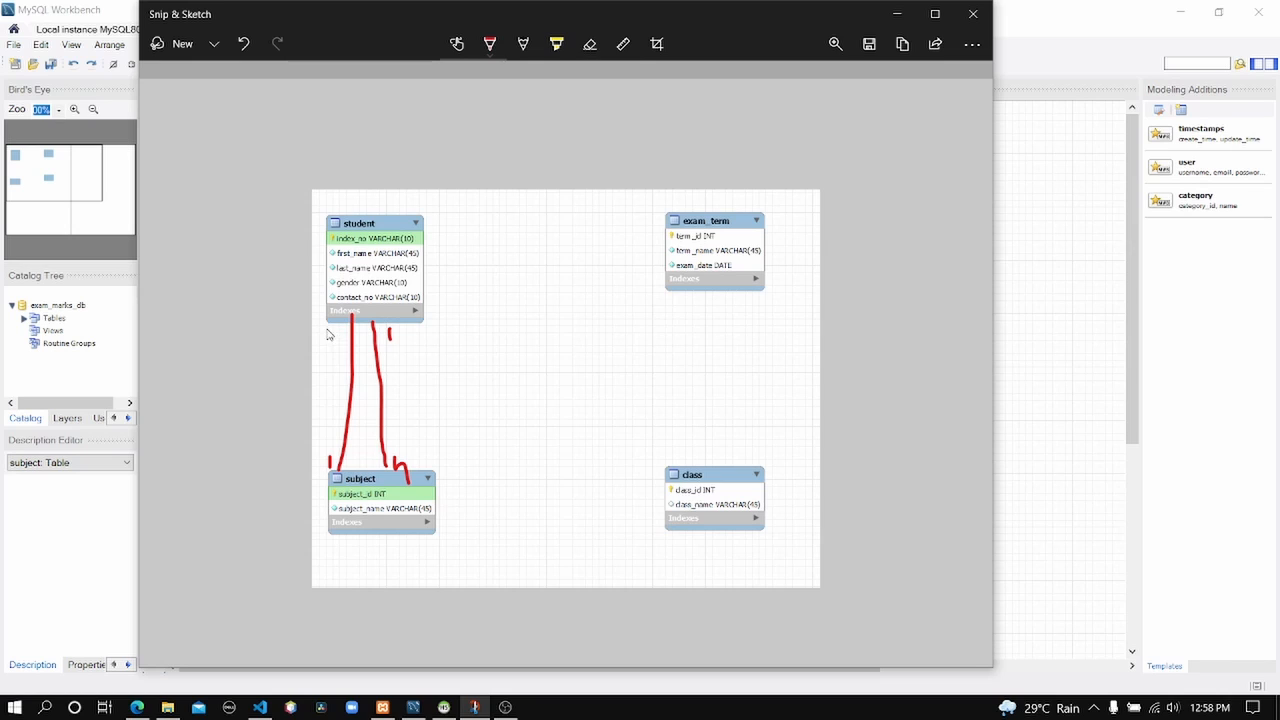
left_click_drag(328, 334, 337, 340)
left_click(589, 44)
left_click_drag(324, 337, 450, 339)
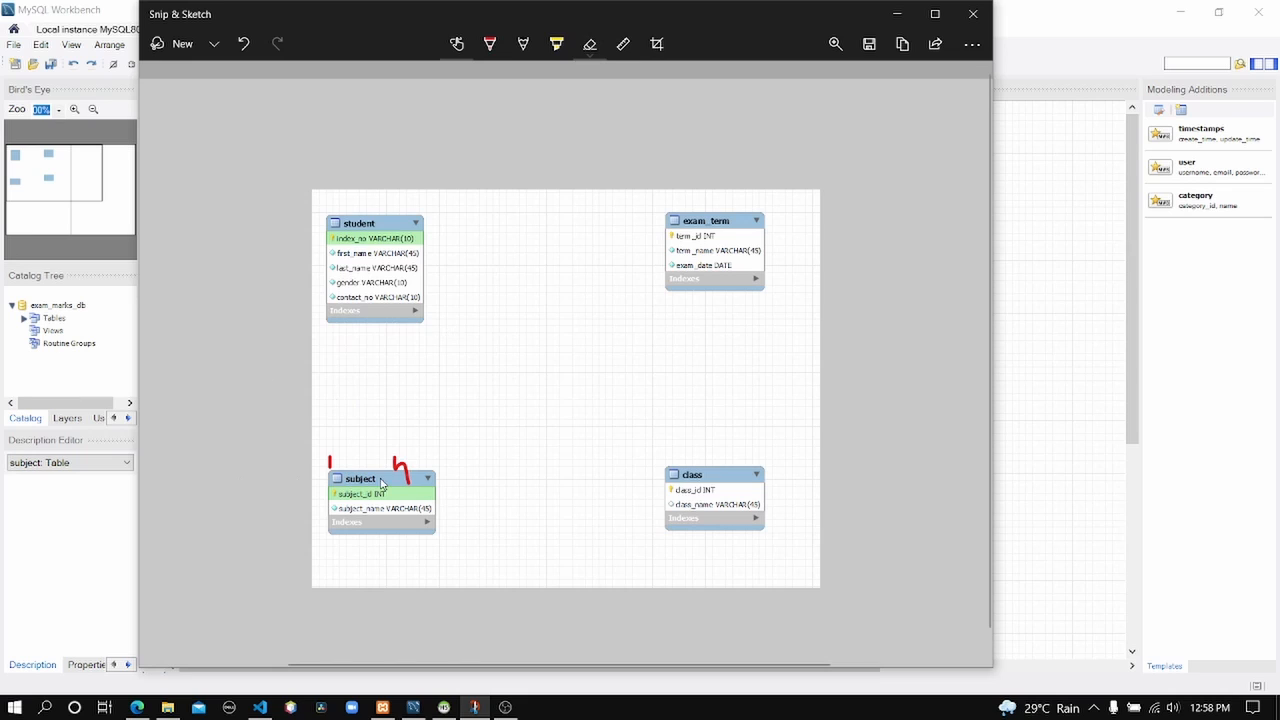
Clear leftover marks, redraw the student–subject line labelled n and m, and draw a box beside it.
left_click_drag(381, 484, 317, 463)
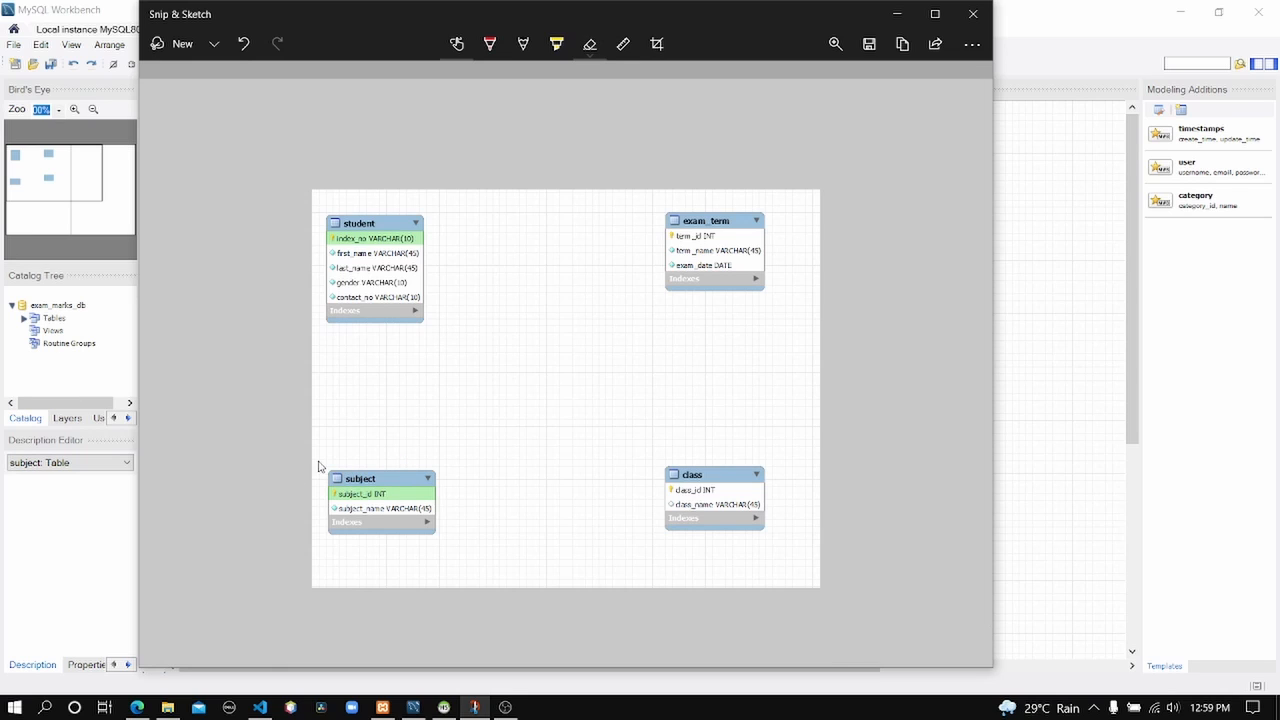
left_click(489, 44)
left_click_drag(370, 318, 381, 466)
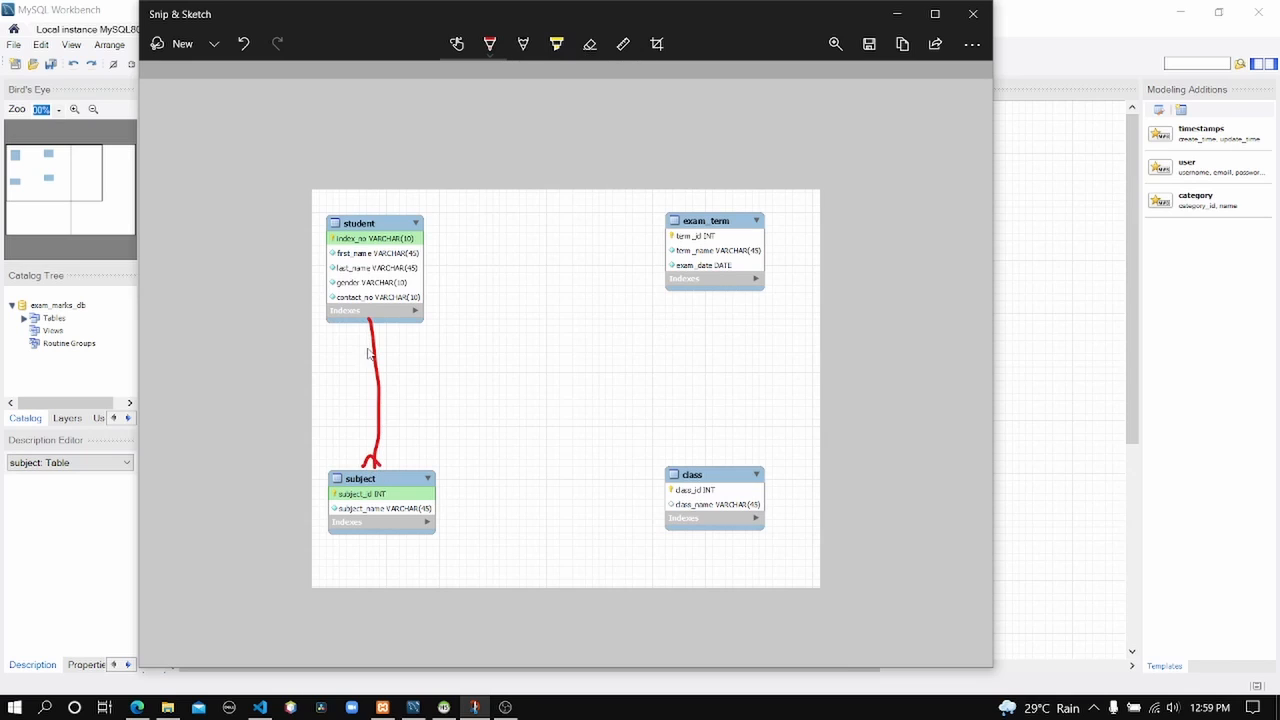
mouse_move(364, 322)
left_mouse_down()
mouse_move(379, 358)
mouse_move(396, 325)
mouse_move(418, 368)
left_mouse_up()
left_click_drag(399, 444, 421, 452)
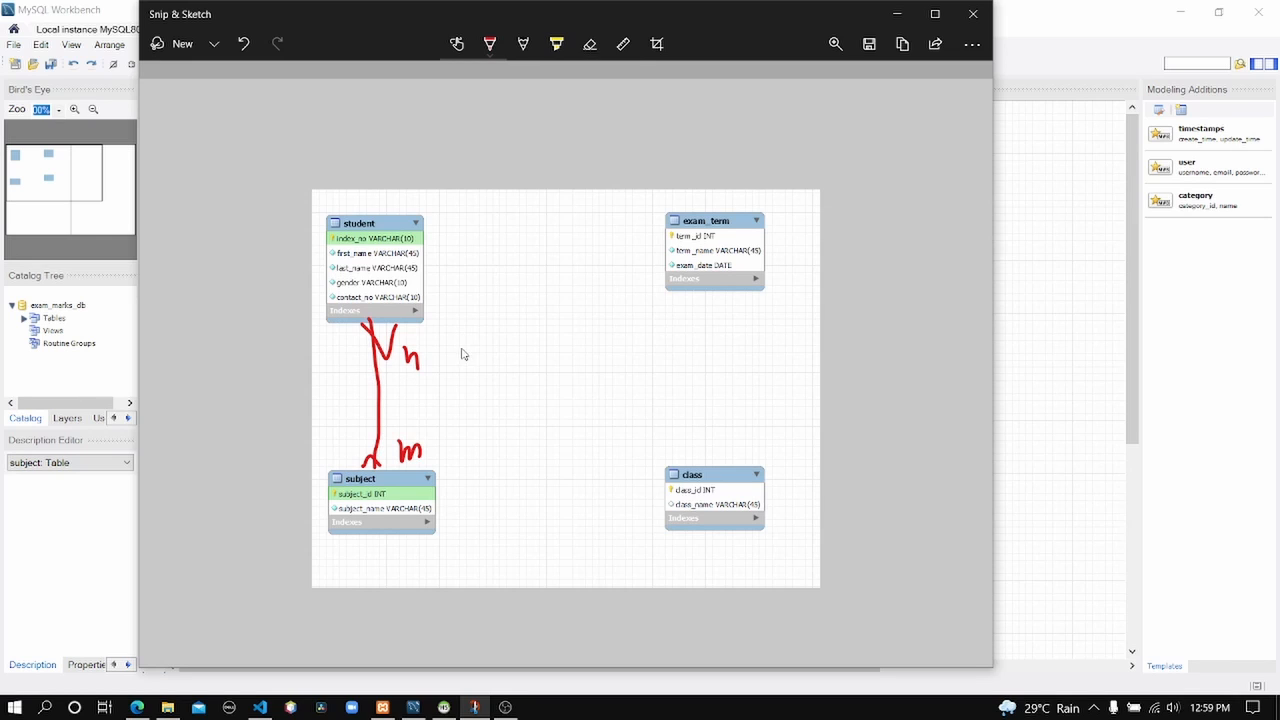
left_click_drag(465, 345, 465, 421)
mouse_move(464, 344)
left_mouse_down()
mouse_move(577, 346)
mouse_move(589, 426)
mouse_move(466, 422)
left_mouse_up()
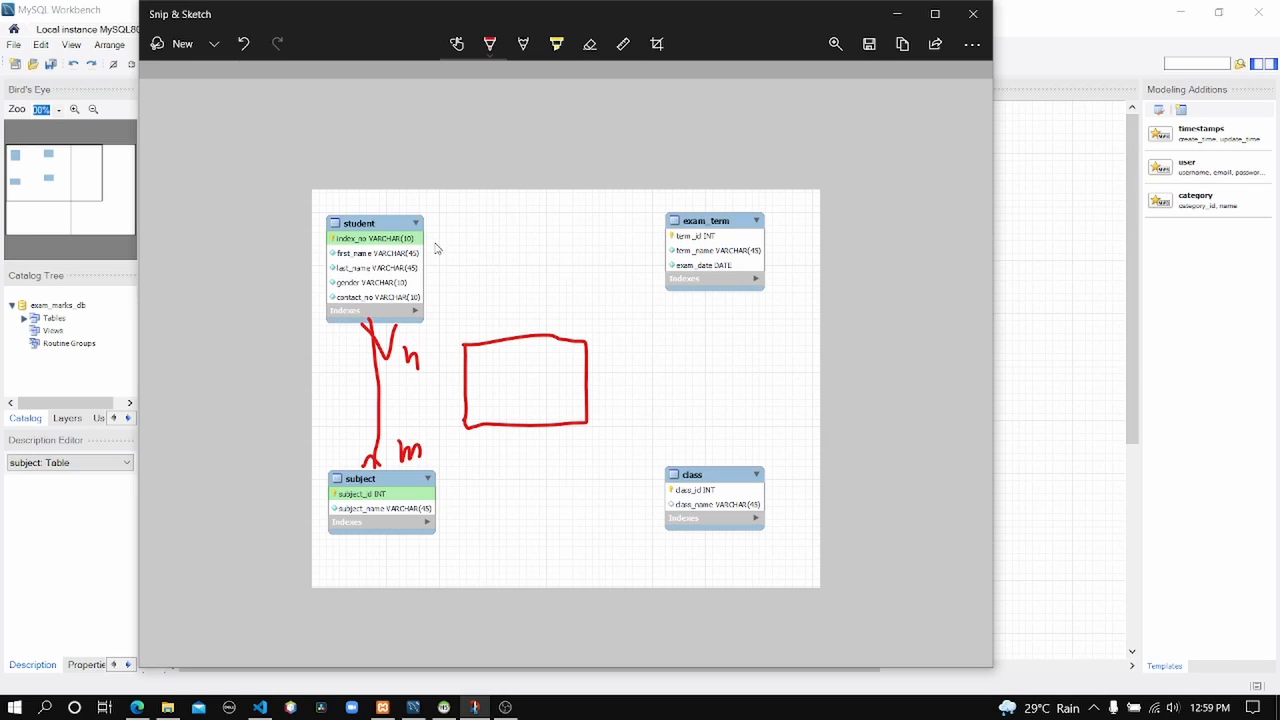
Link student and subject to the box with 1–n lines and erase the direct student–subject line.
mouse_move(424, 243)
left_mouse_down()
mouse_move(487, 248)
mouse_move(535, 332)
left_mouse_up()
left_click_drag(437, 216, 437, 231)
left_click_drag(545, 309, 569, 342)
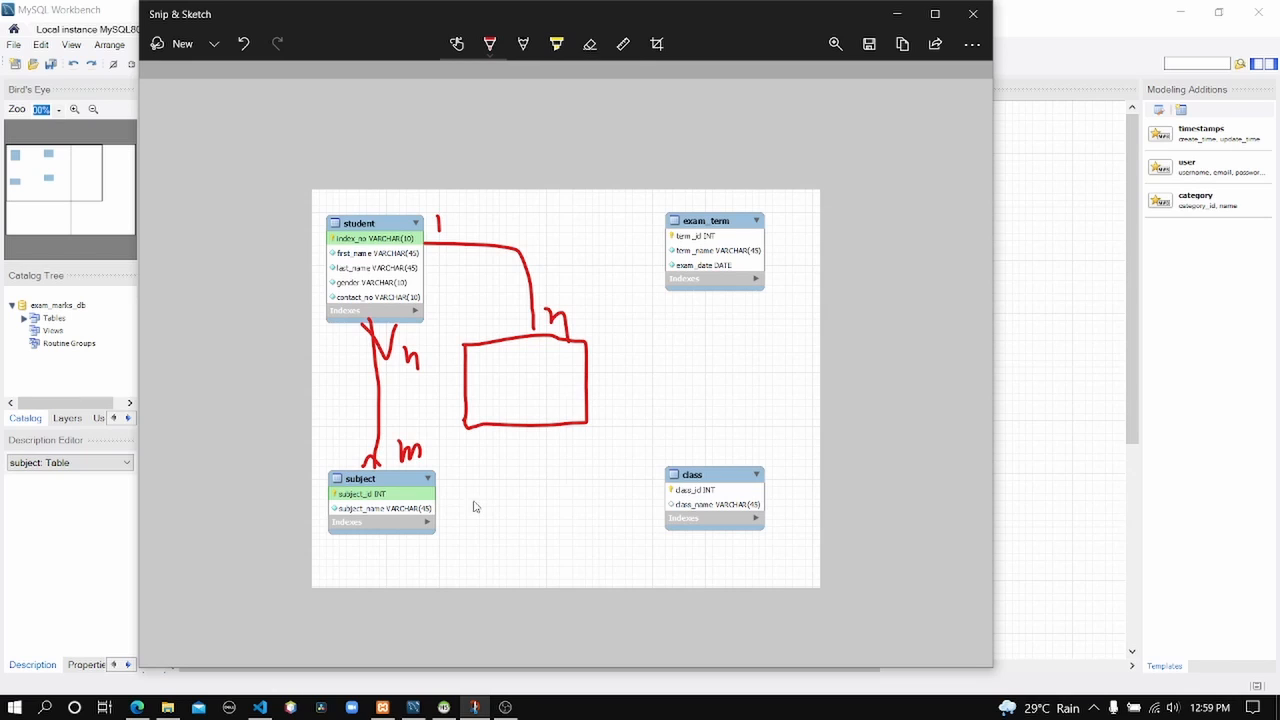
mouse_move(454, 503)
left_mouse_down()
mouse_move(503, 491)
mouse_move(527, 444)
mouse_move(560, 466)
left_mouse_up()
left_click_drag(480, 514, 481, 527)
left_click(590, 44)
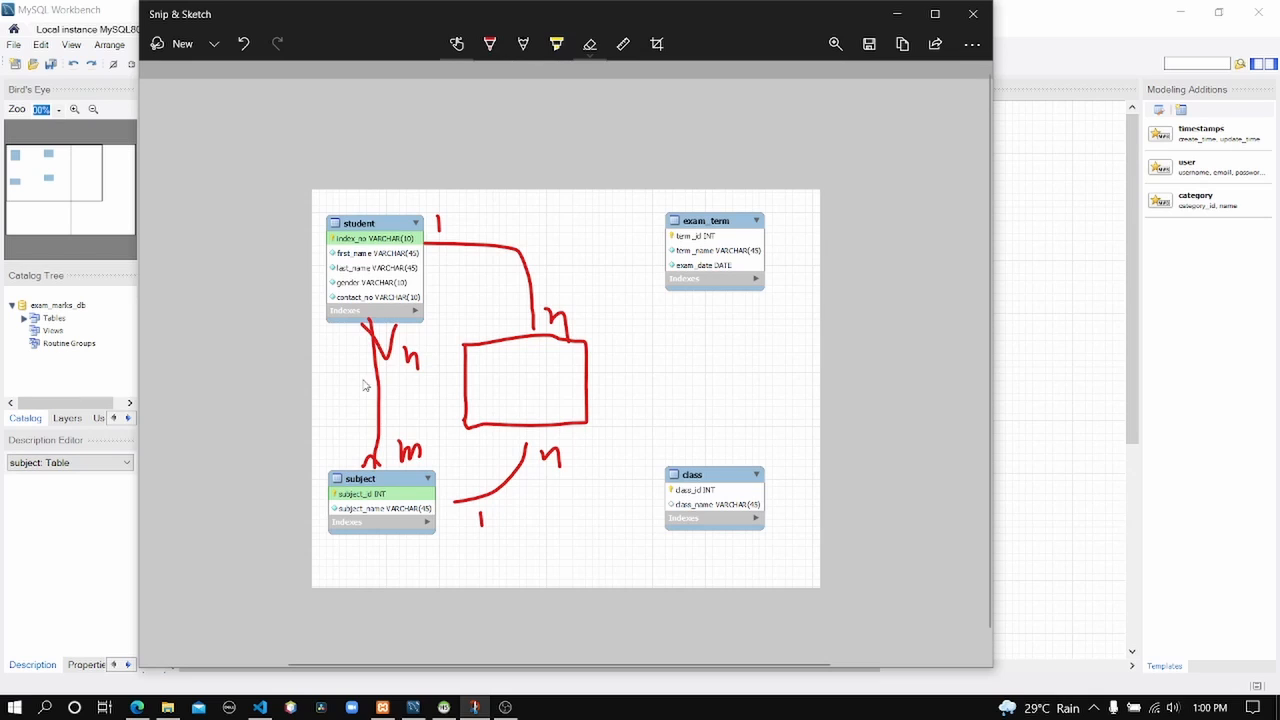
mouse_move(366, 385)
left_mouse_down()
mouse_move(417, 377)
mouse_move(388, 470)
left_mouse_up()
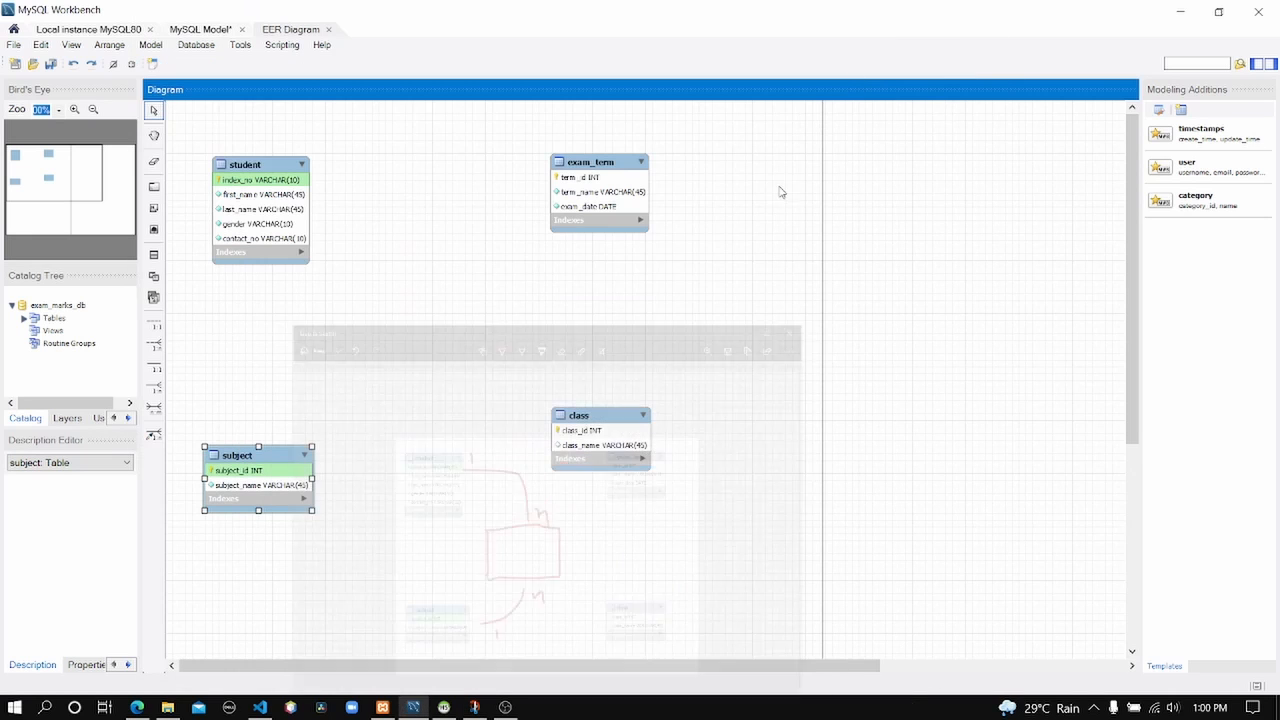
Minimize Snip & Sketch to get back to the exam_marks_db EER diagram.
left_click(897, 14)
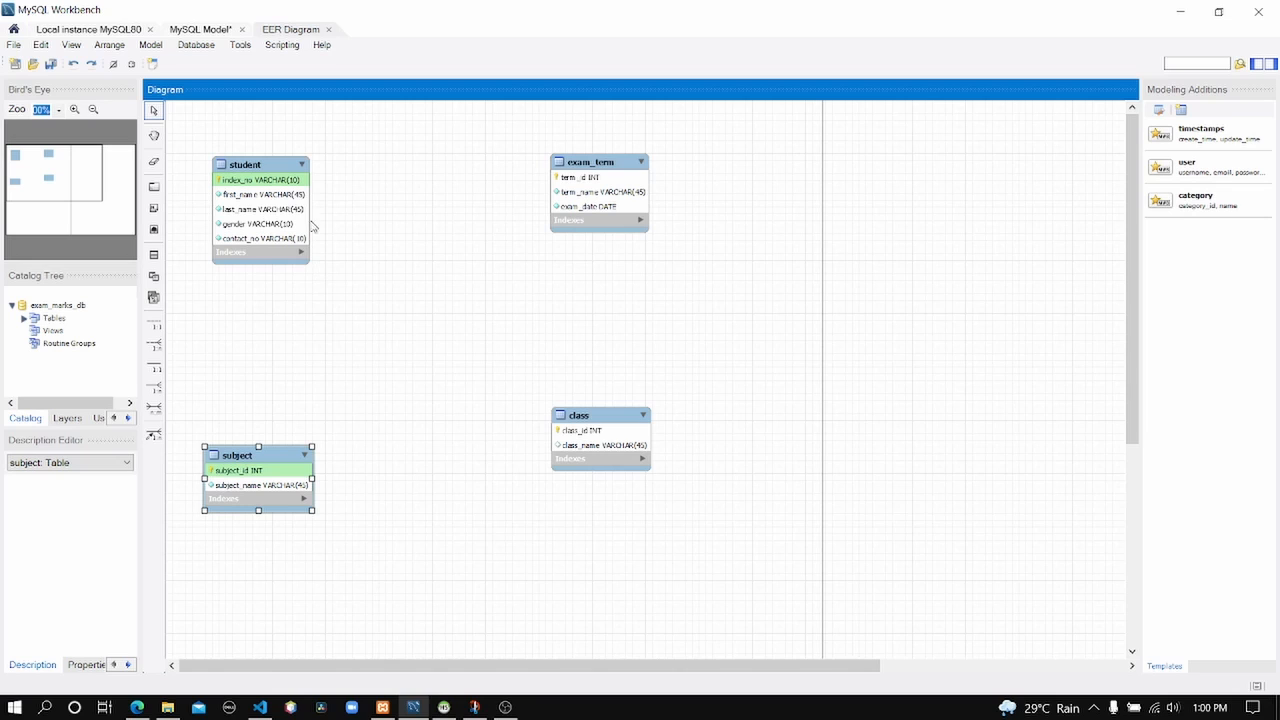
Select the 'Place a New n:m Identifying Relationship' tool in the diagram toolbar.
left_click(156, 411)
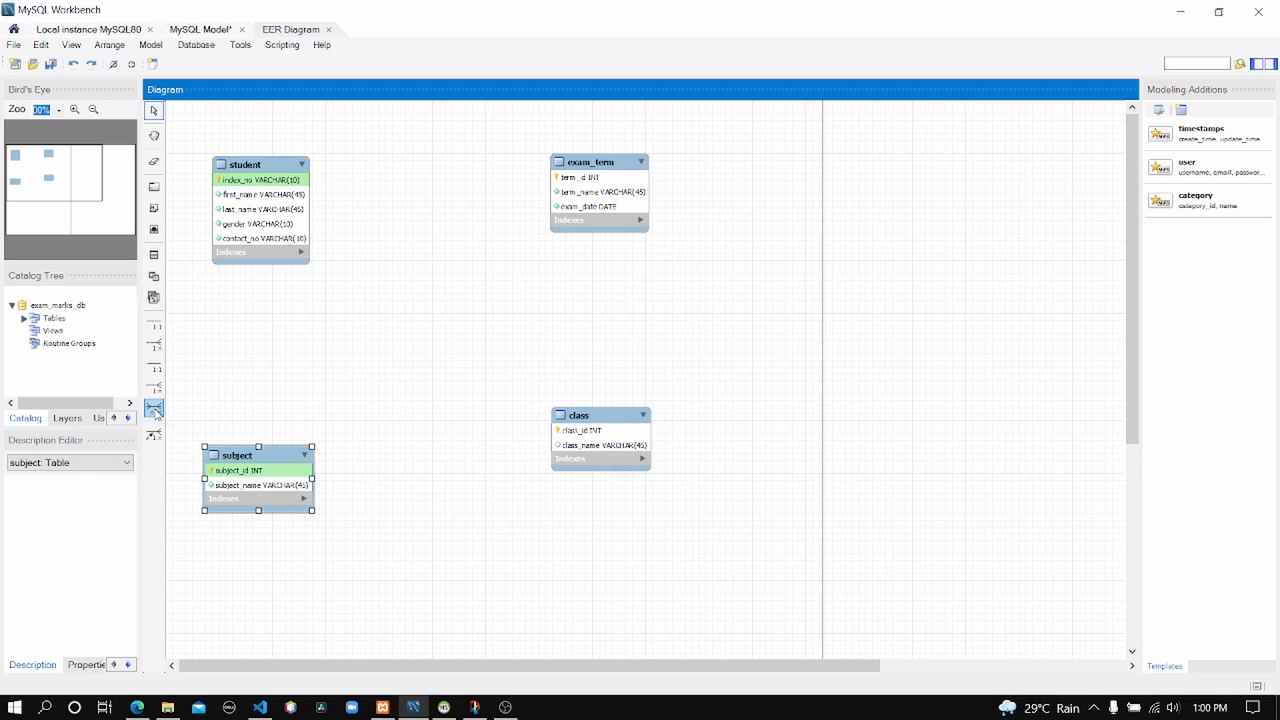
left_click(156, 411)
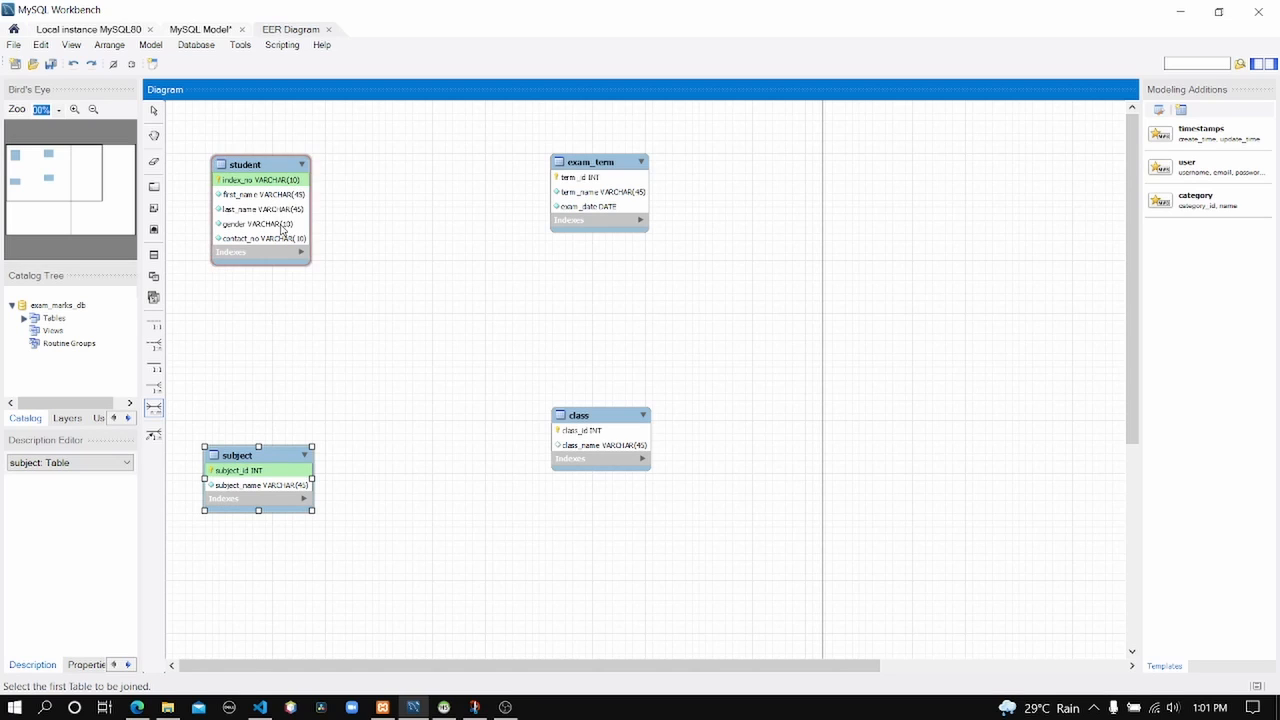
Join student to subject with the n:m tool and move student_has_subject to the right.
left_click(267, 172)
left_click(278, 462)
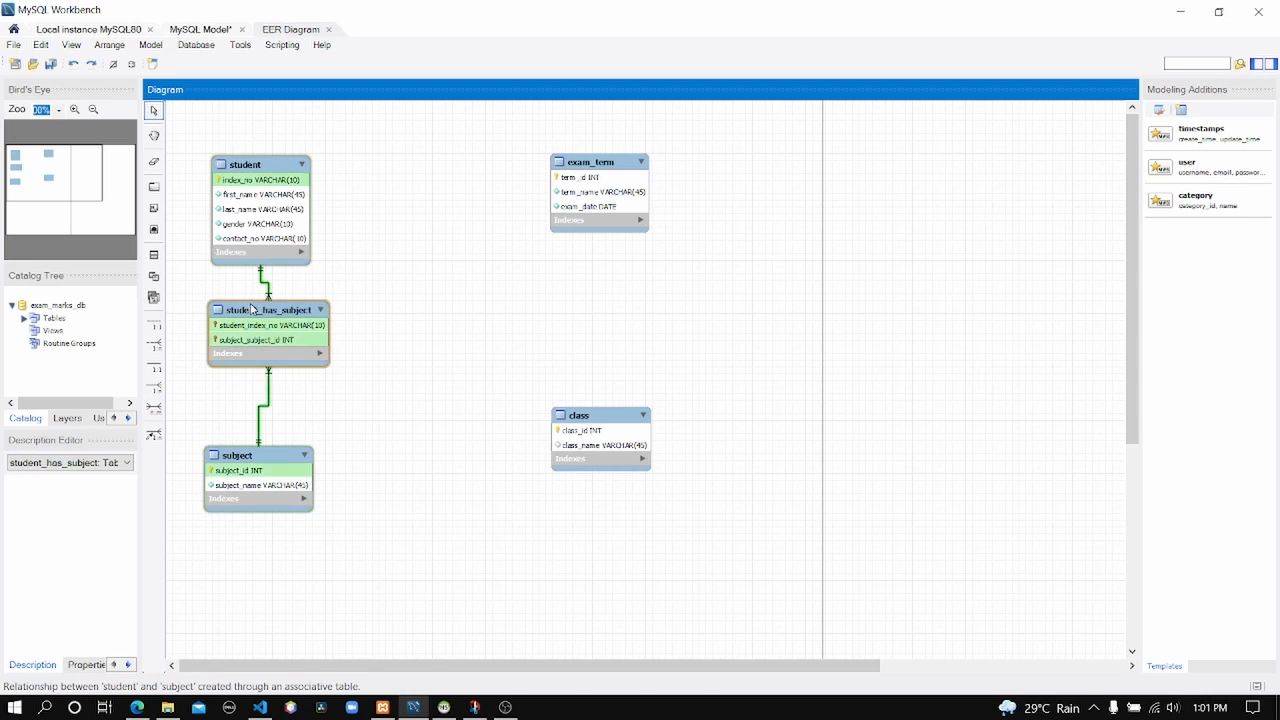
left_click_drag(253, 309, 376, 314)
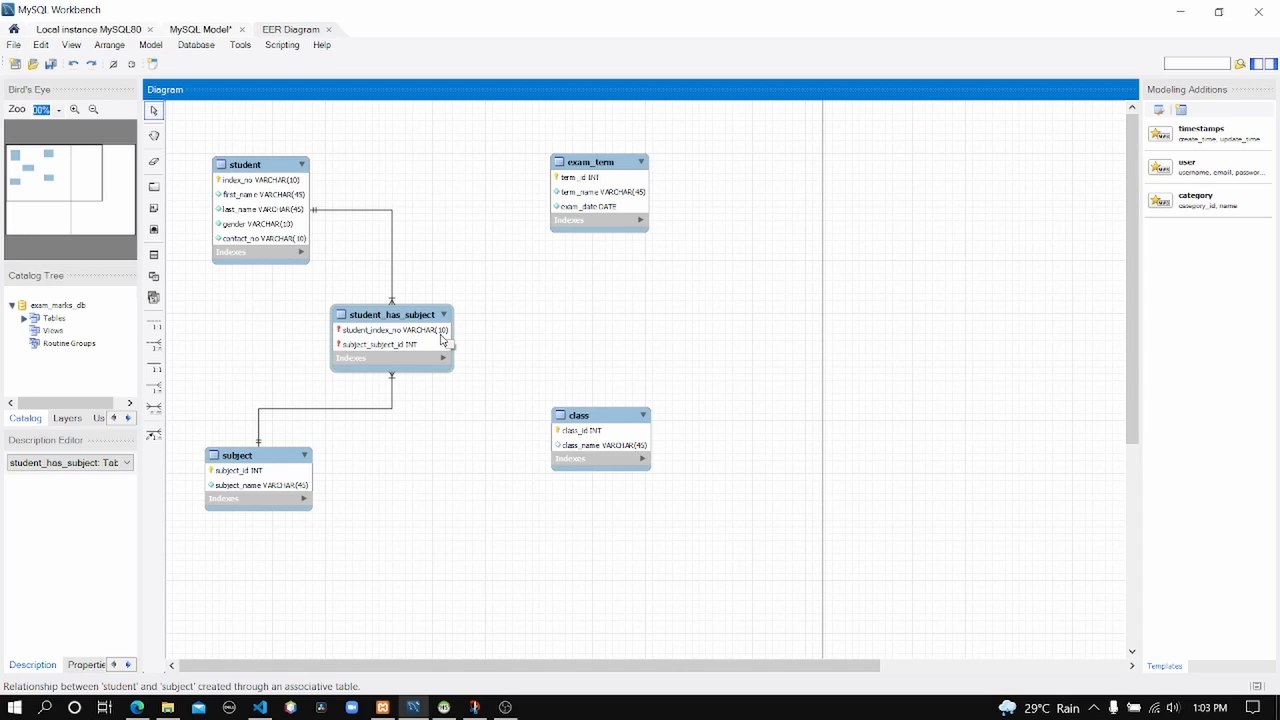
left_click(450, 411)
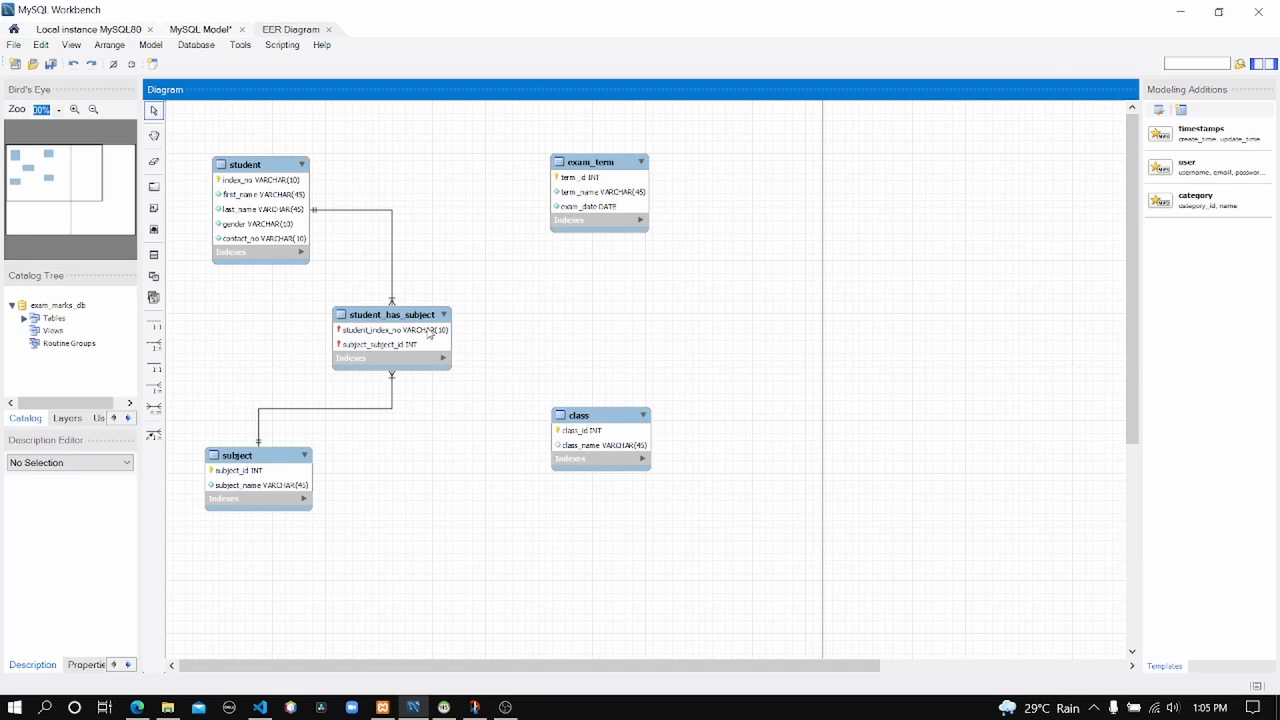
left_click(138, 707)
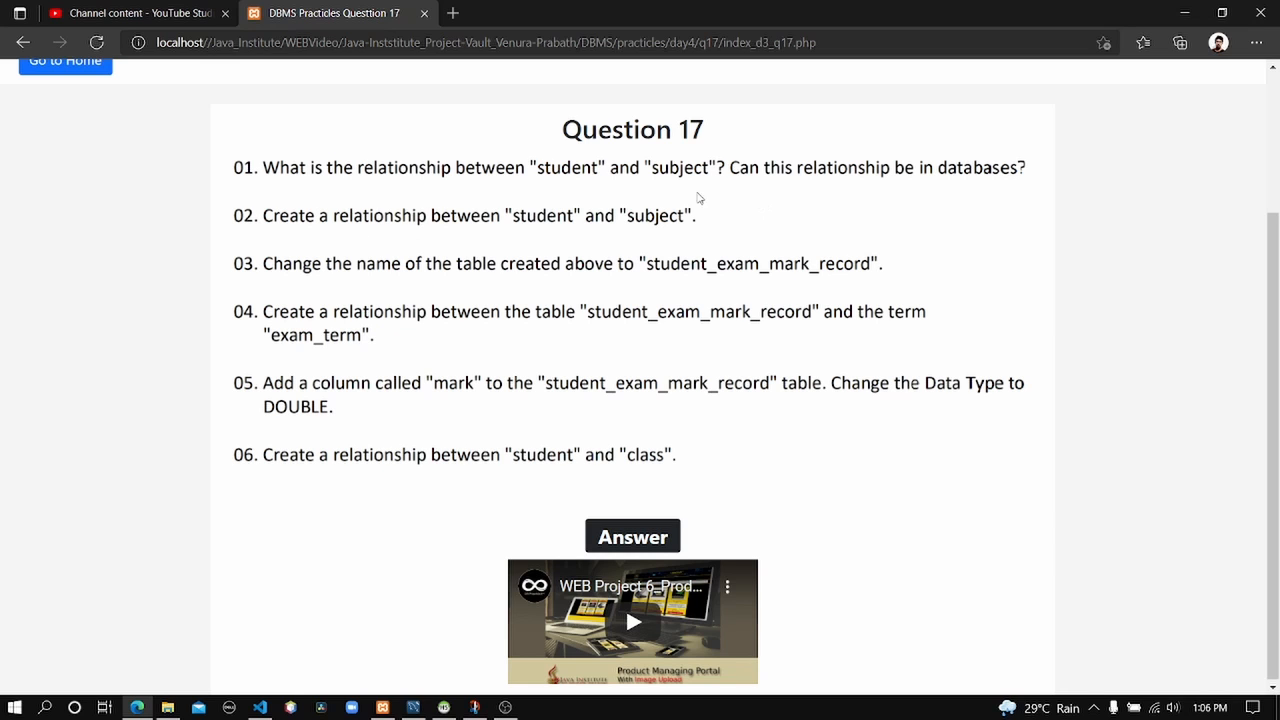
Minimize the Question 17 browser page to reveal the student_has_subject EER diagram.
left_click(1185, 13)
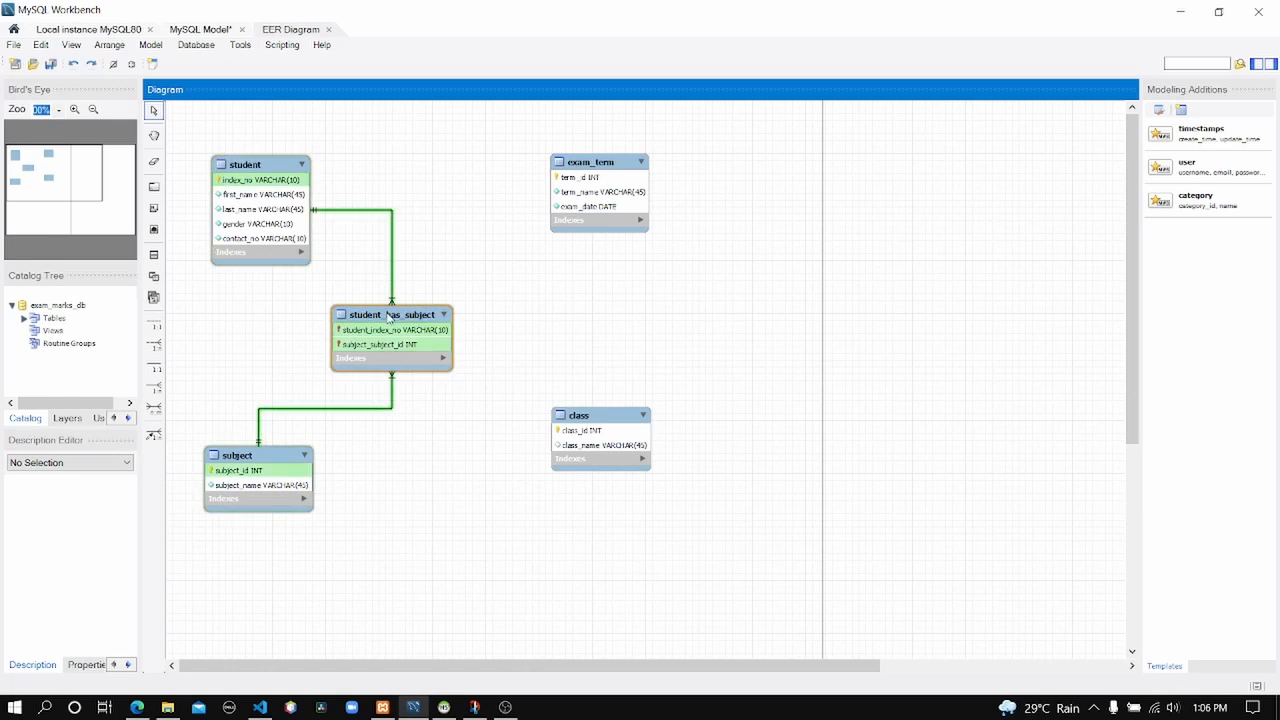
Restore the Question 17 page from the taskbar to reread its six tasks.
left_click(137, 707)
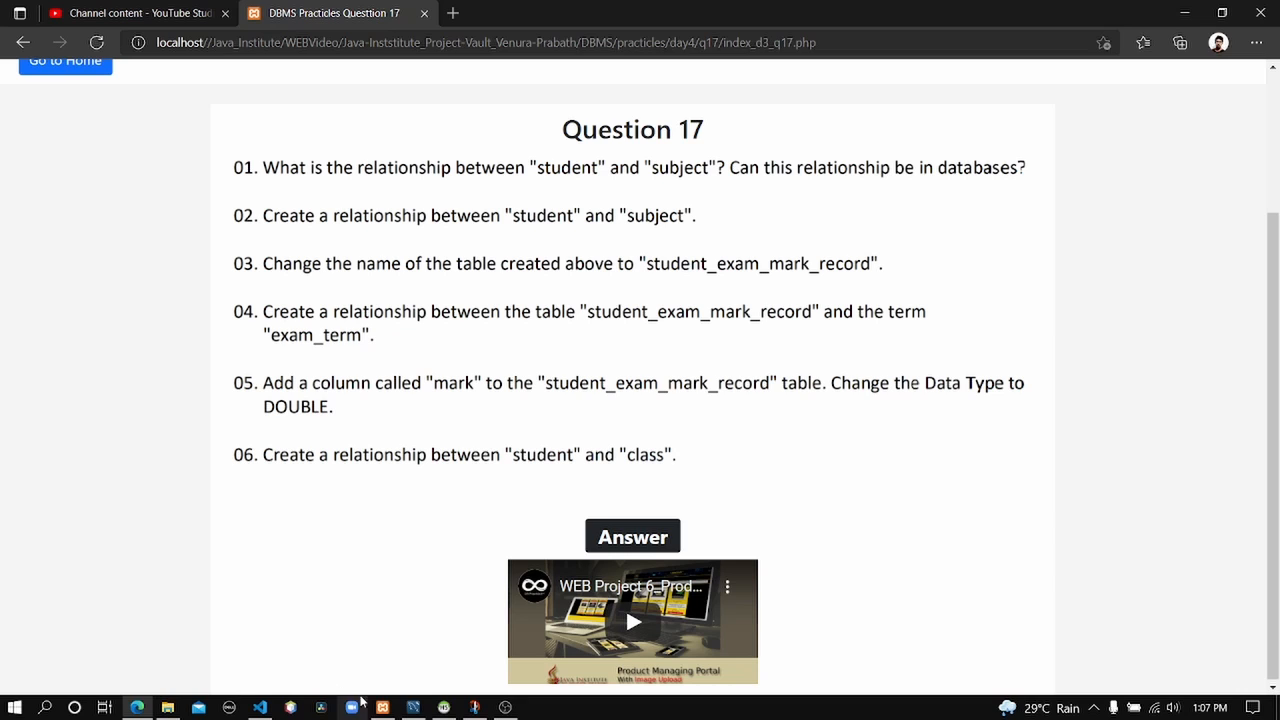
Glance at the Question 17 page again, then minimize Edge to return to the diagram.
left_click(413, 707)
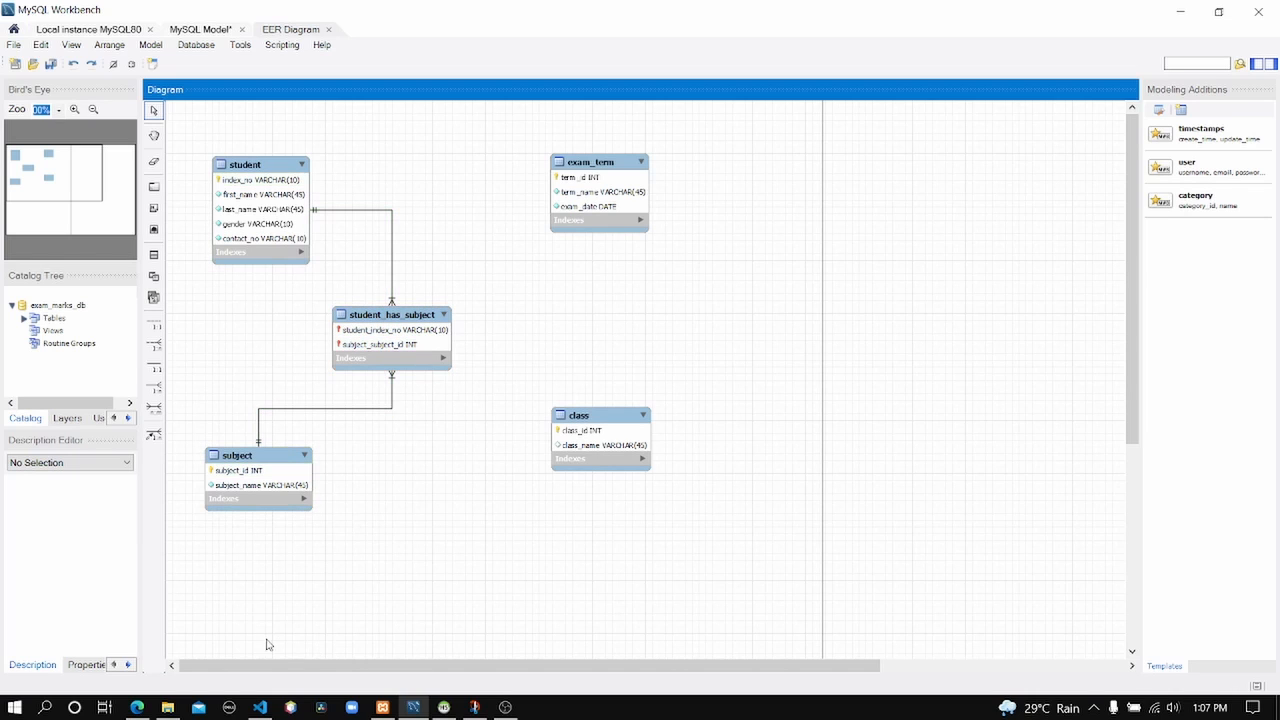
left_click(137, 708)
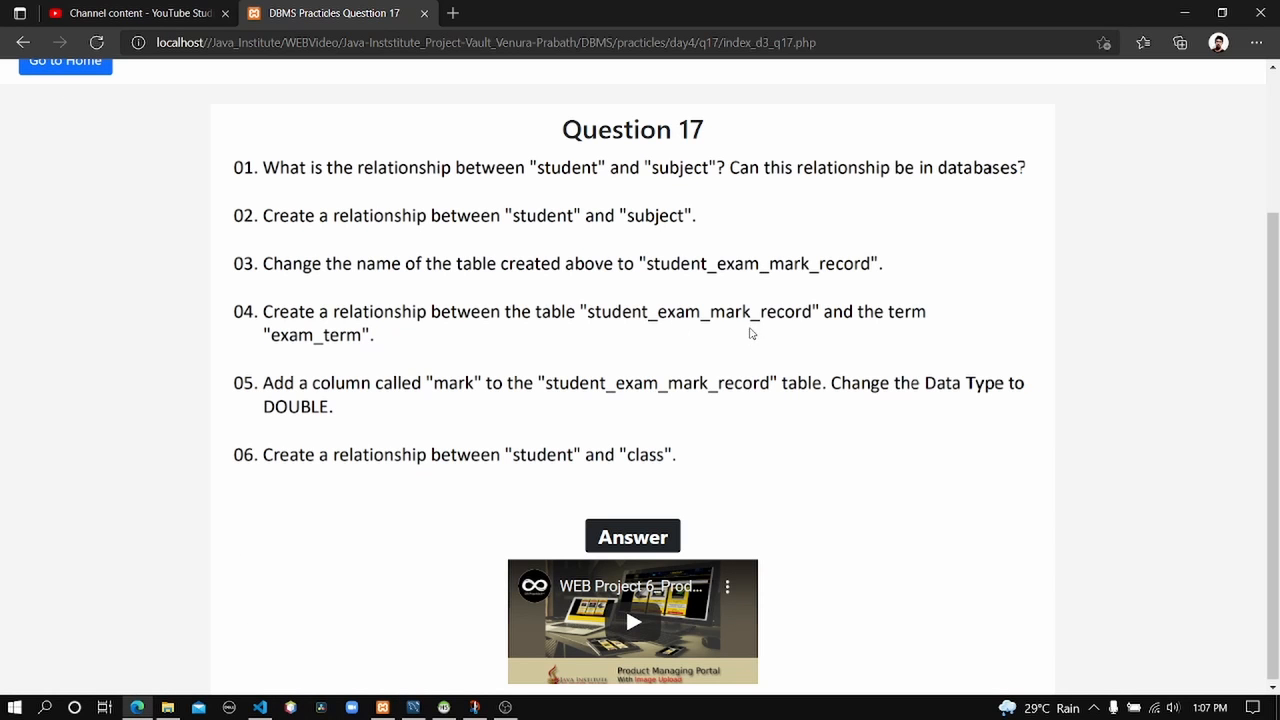
left_click(1184, 12)
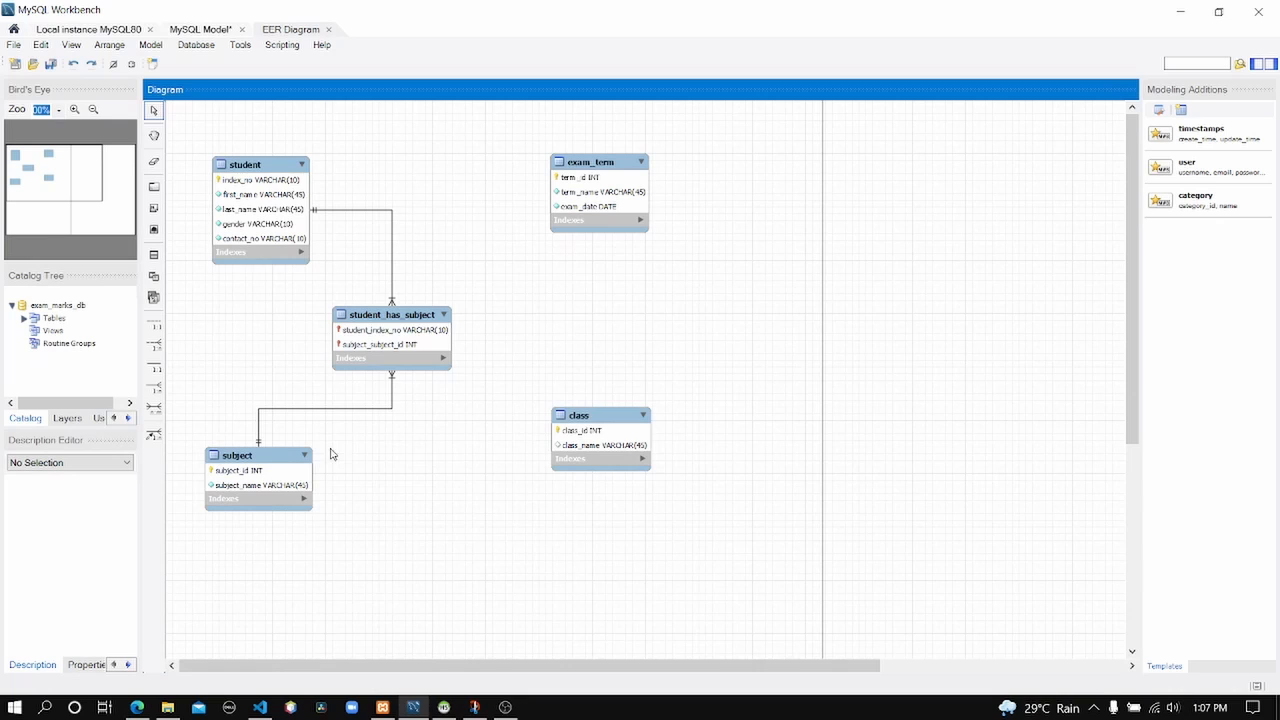
Rename student_has_subject to student_exam_mark_record and drag the table left on the canvas.
right_click(383, 323)
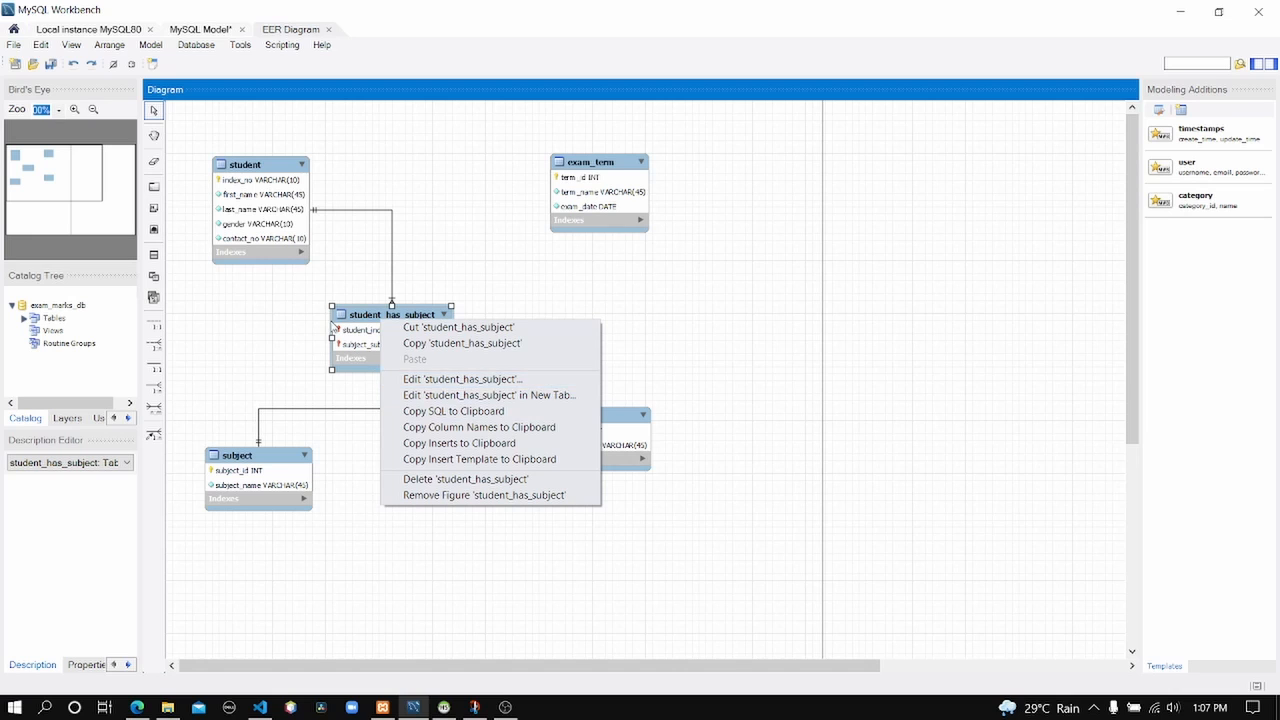
right_click(346, 318)
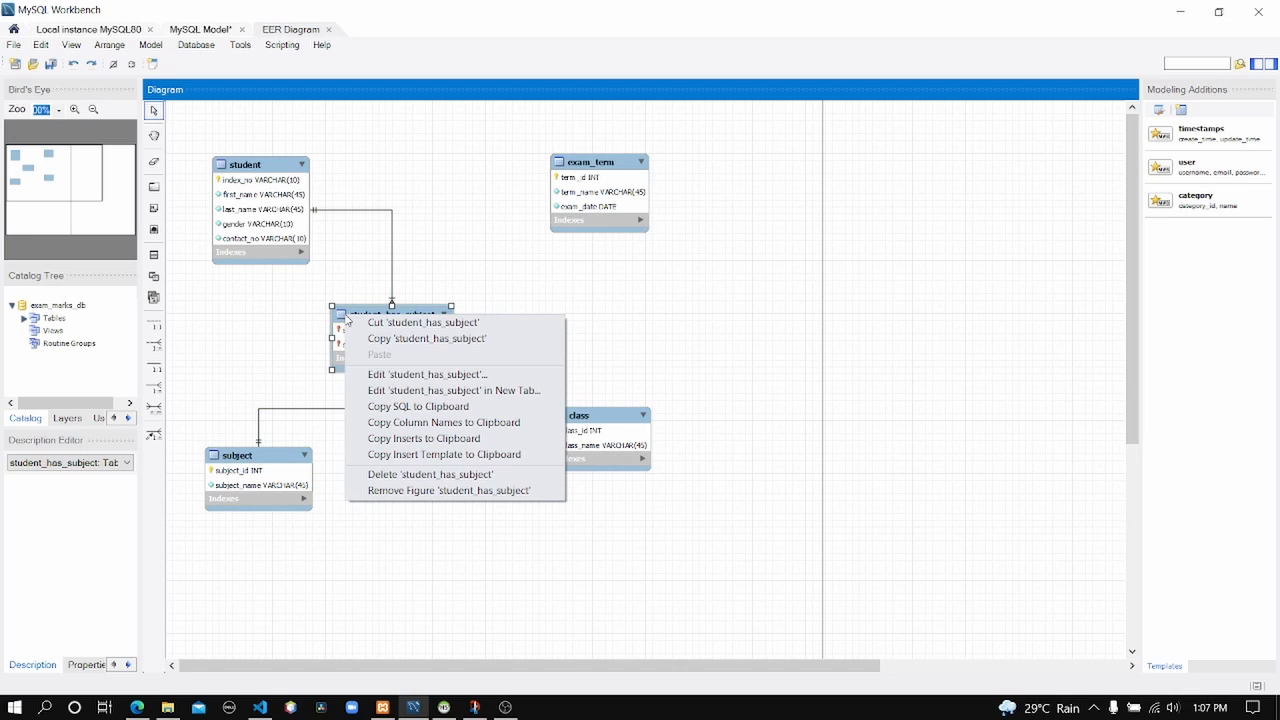
left_click(389, 376)
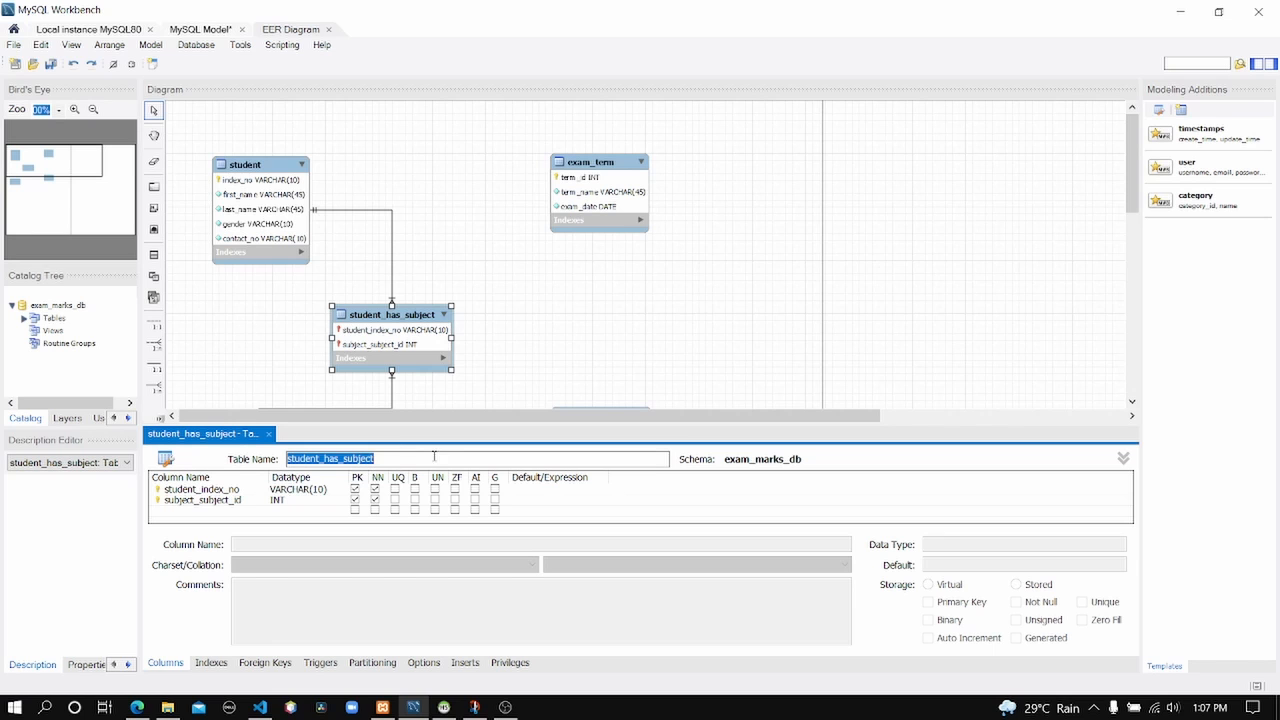
left_click(138, 707)
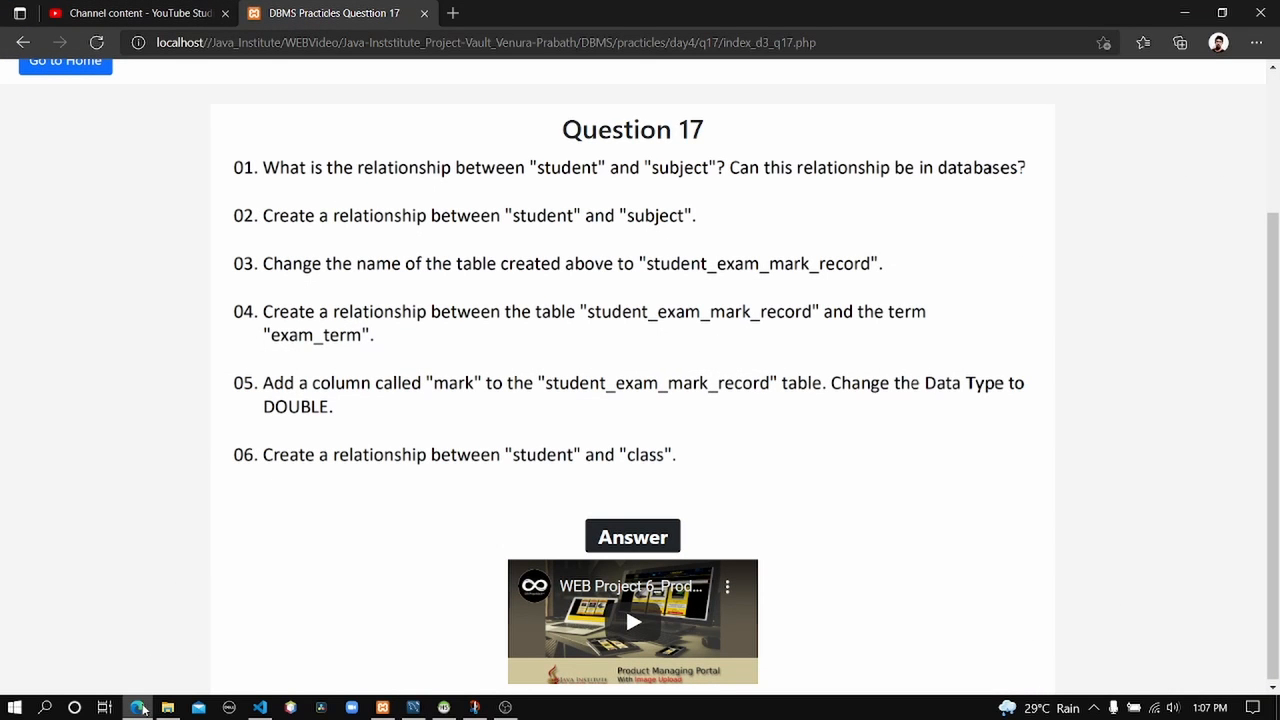
left_click(140, 707)
type("st")
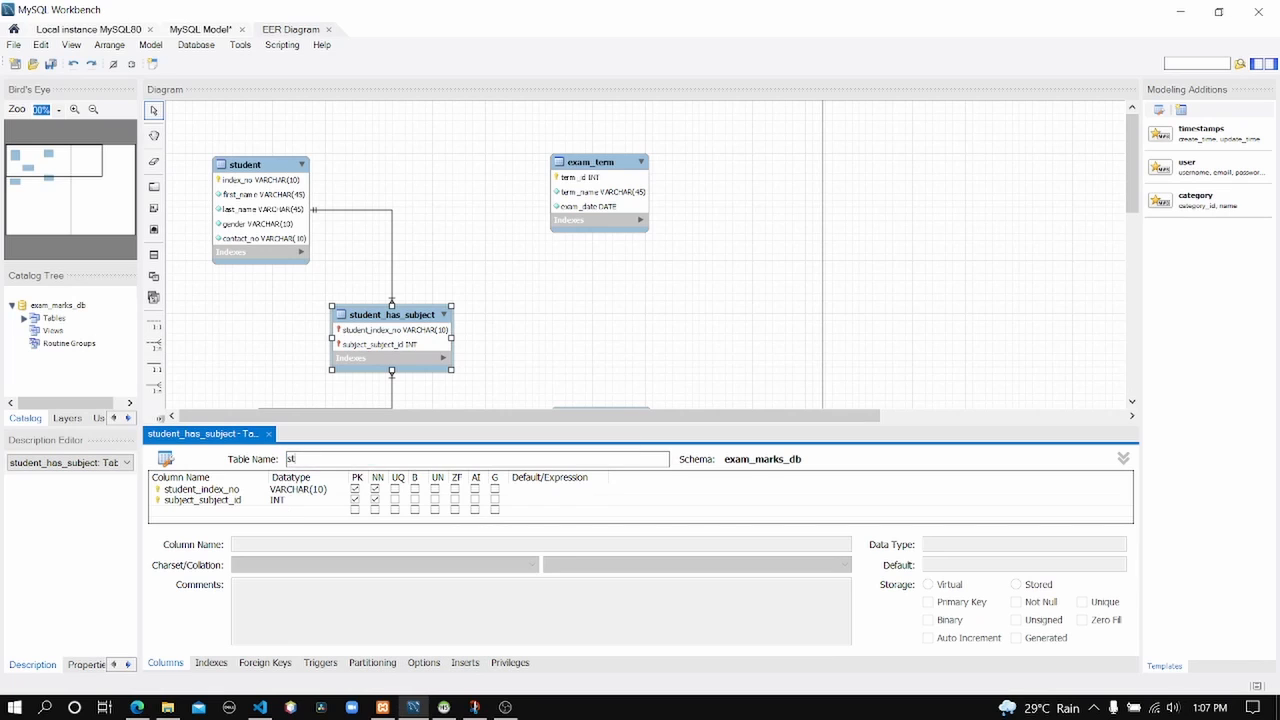
type("udent_exam_mark_record")
left_click(597, 325)
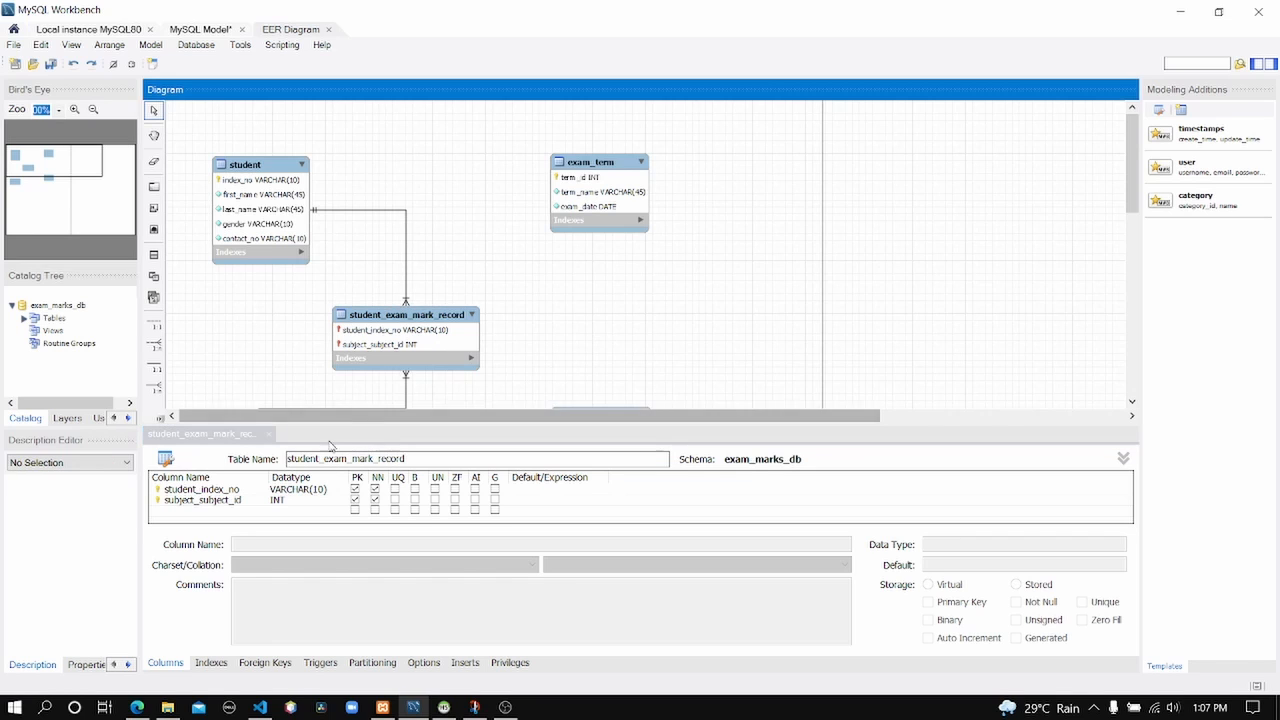
left_click(268, 434)
left_click_drag(425, 318, 340, 316)
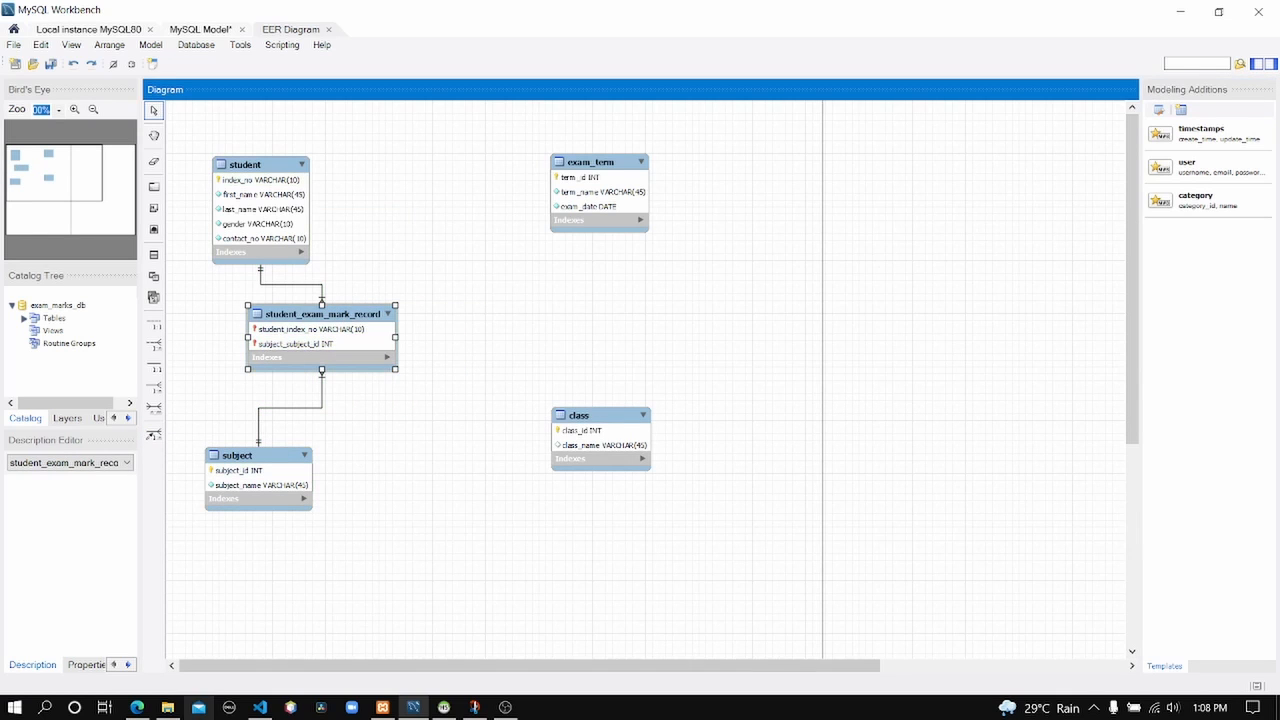
left_click(137, 707)
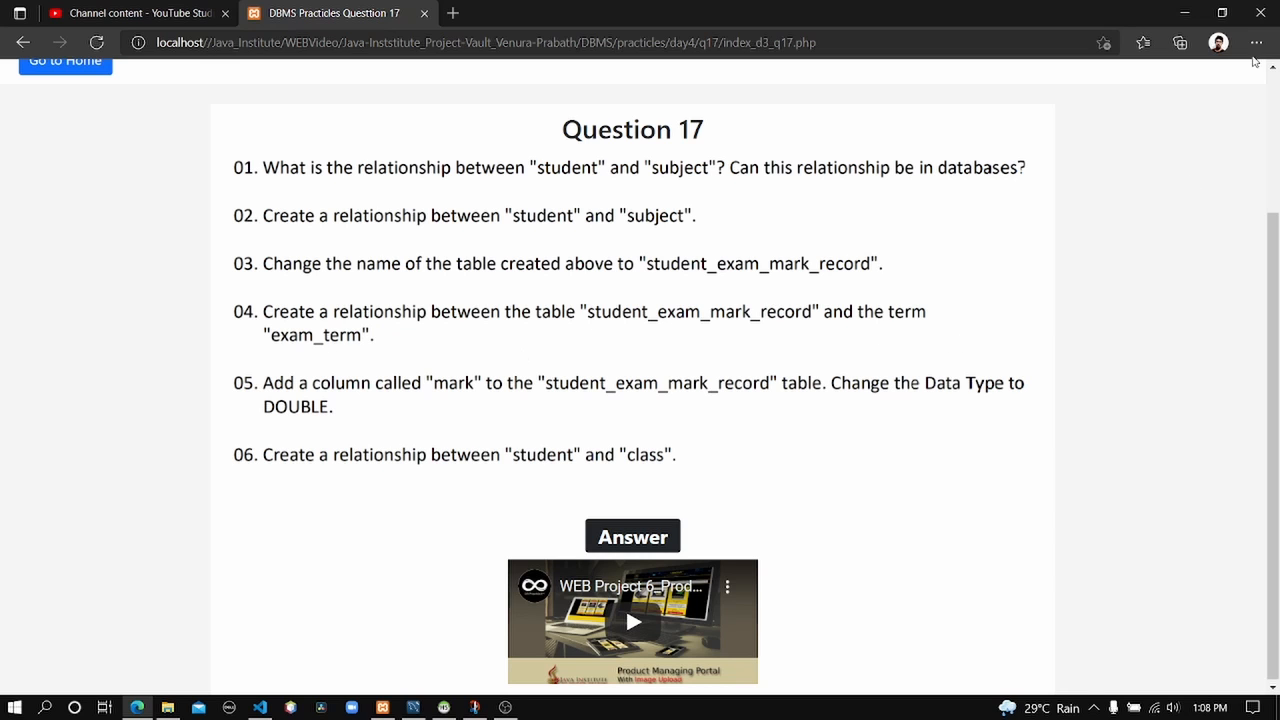
left_click(1184, 13)
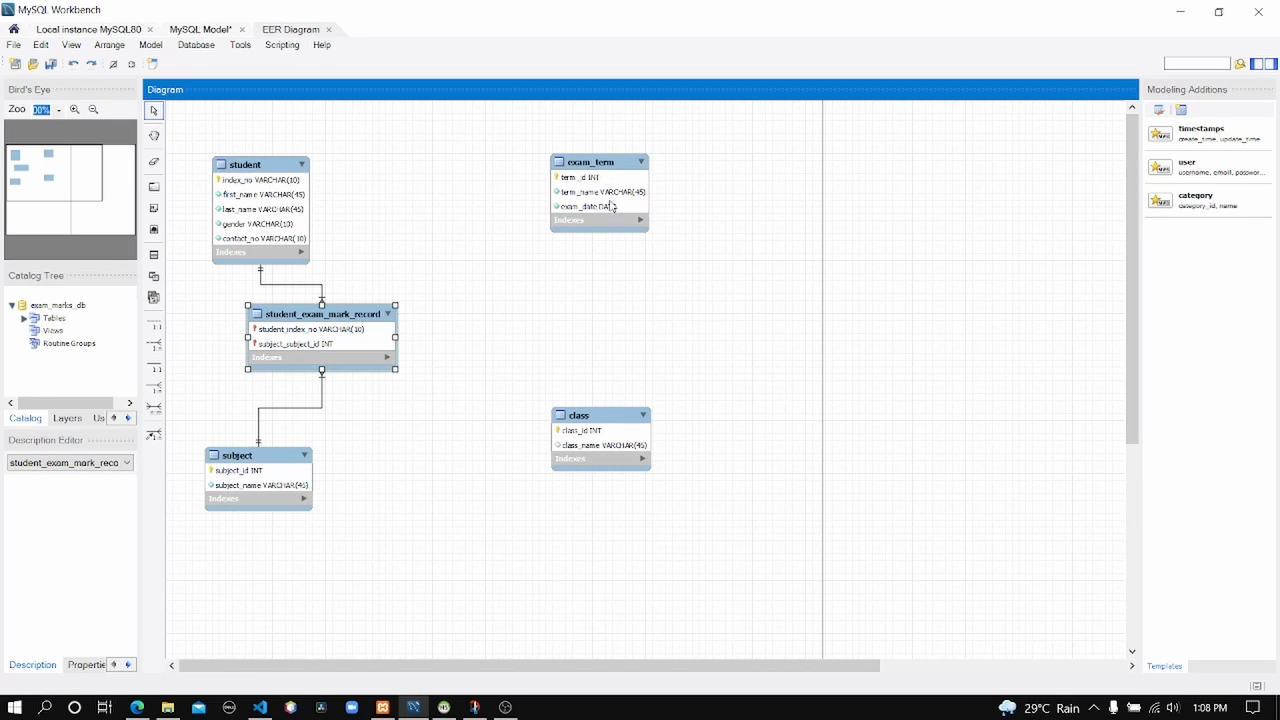
Reposition exam_term further right and nudge student_exam_mark_record slightly right and down.
left_click_drag(616, 162, 601, 193)
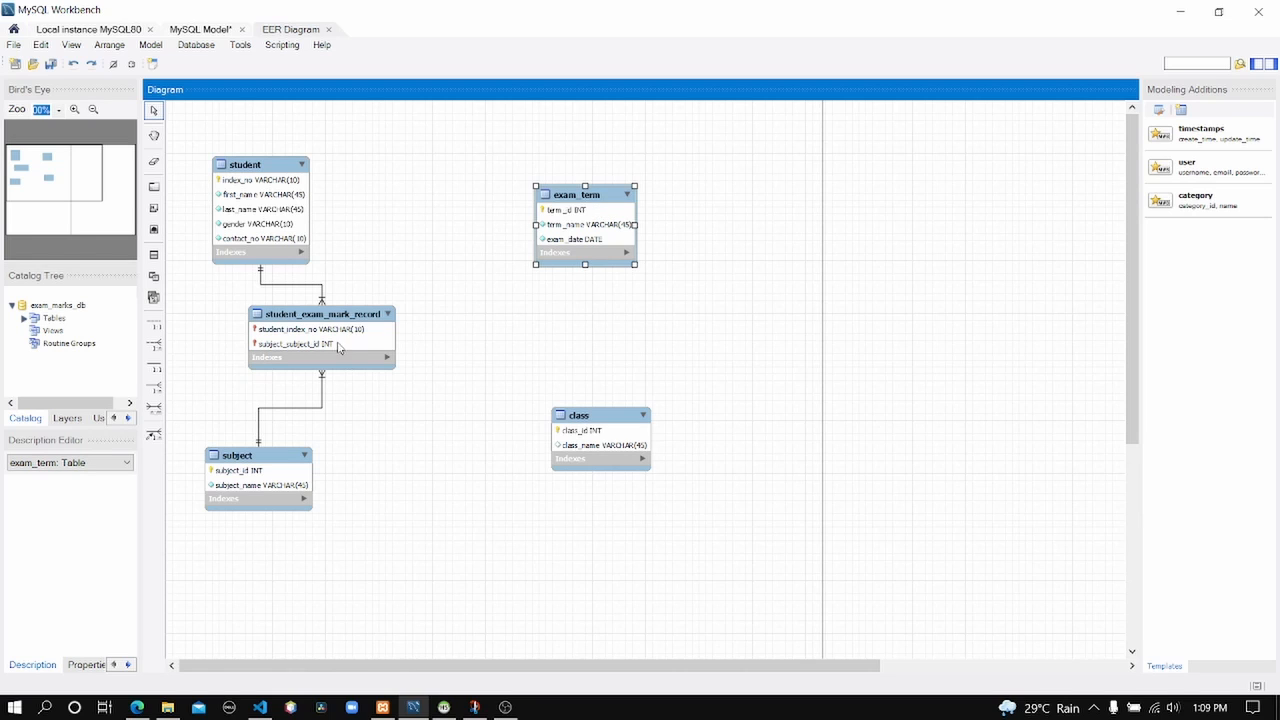
left_click_drag(334, 328, 383, 343)
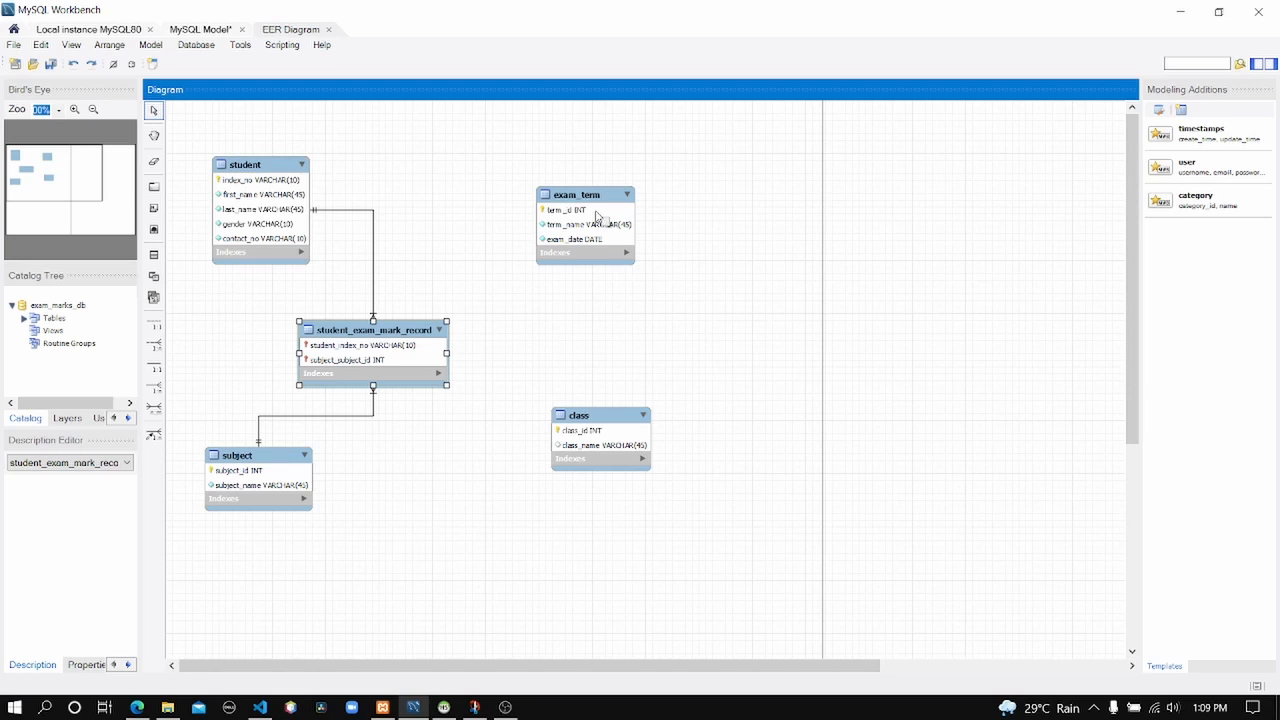
left_click_drag(602, 207, 633, 193)
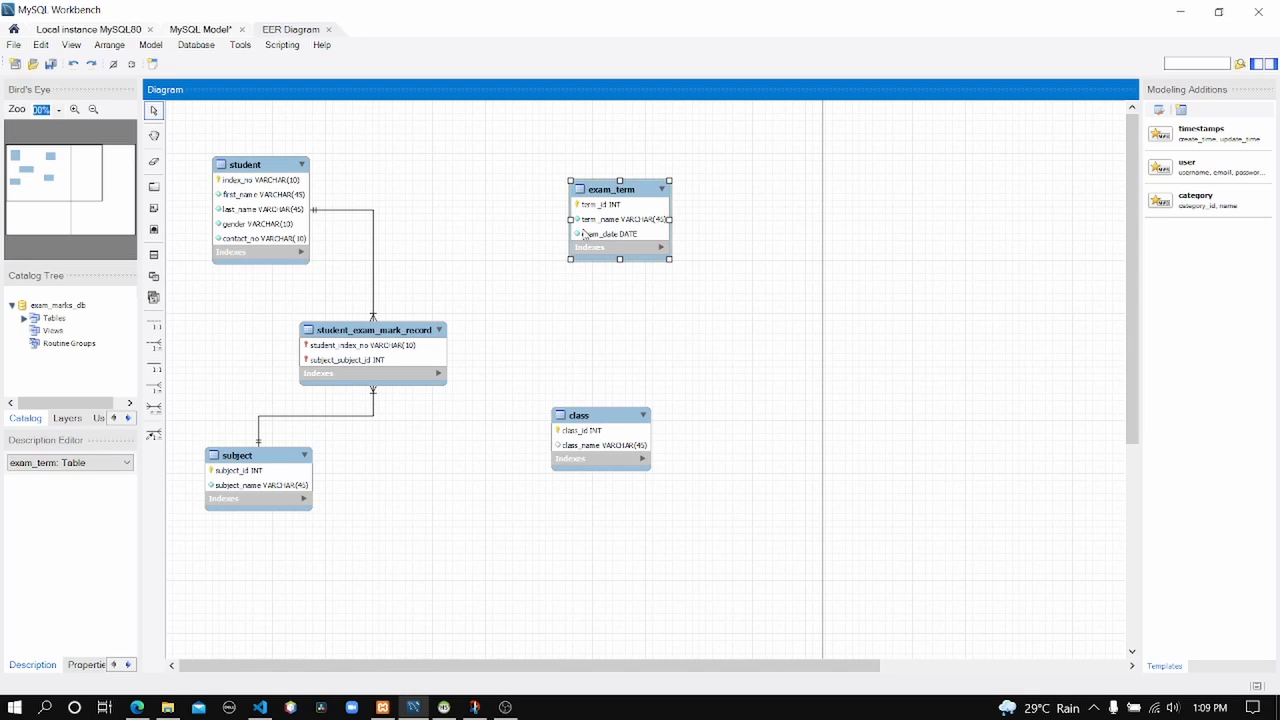
left_click(555, 257)
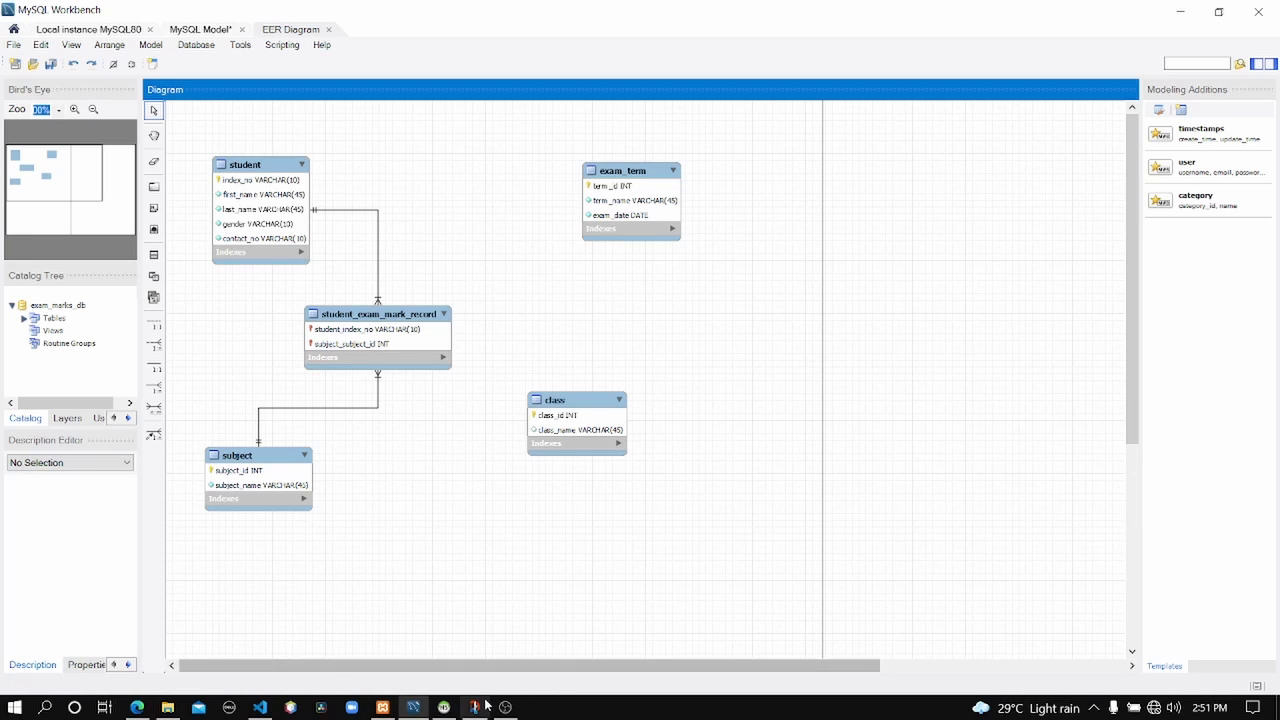
In the diagram snip, draw a red linking box with a header, connected to student and subject.
left_click(476, 707)
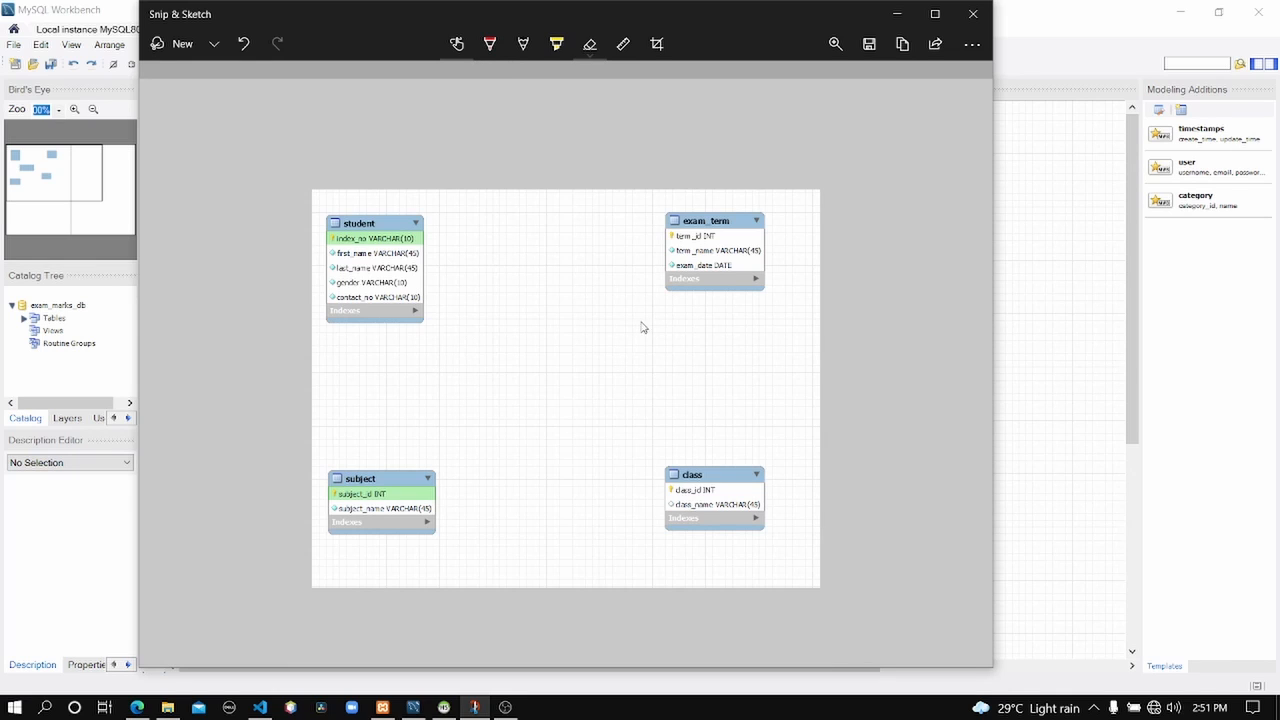
left_click(490, 44)
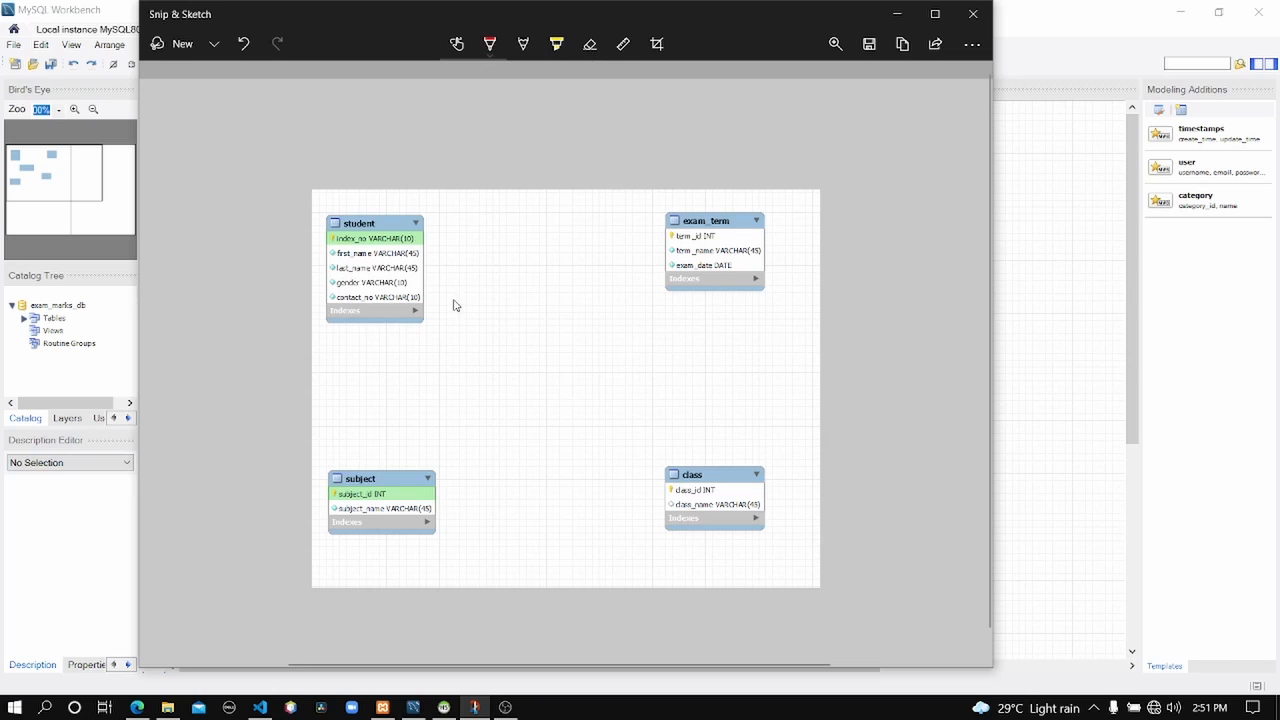
mouse_move(449, 322)
left_mouse_down()
mouse_move(617, 329)
mouse_move(617, 423)
mouse_move(434, 423)
mouse_move(440, 336)
mouse_move(484, 327)
left_mouse_up()
left_click_drag(428, 240, 522, 324)
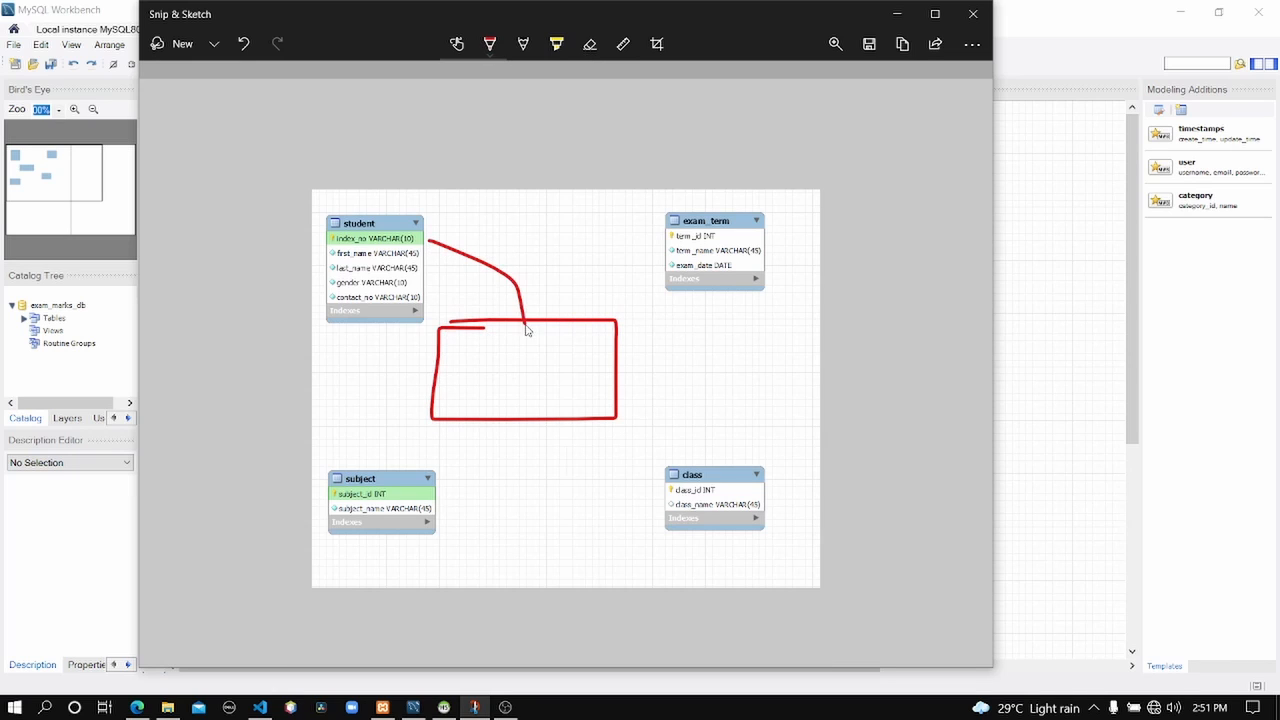
left_click_drag(436, 518, 520, 423)
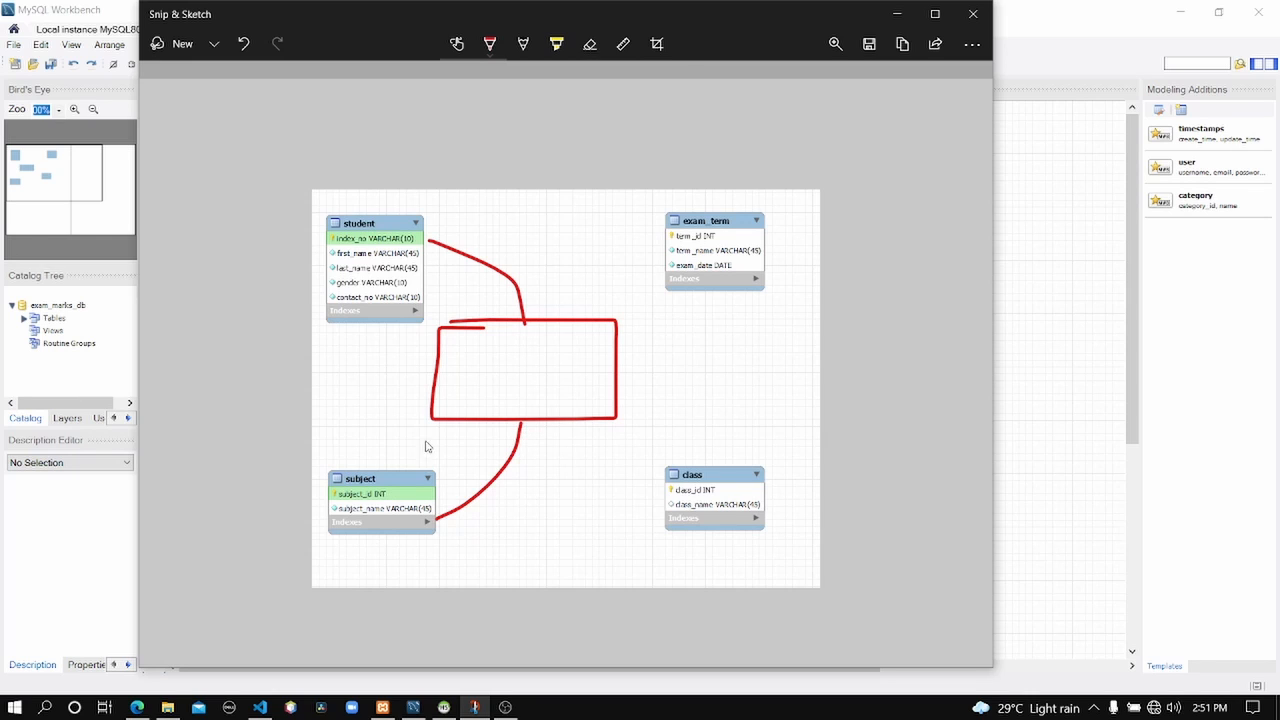
mouse_move(444, 352)
left_mouse_down()
mouse_move(618, 348)
mouse_move(474, 337)
mouse_move(494, 350)
mouse_move(524, 334)
mouse_move(540, 352)
mouse_move(570, 337)
mouse_move(584, 346)
mouse_move(570, 351)
left_mouse_up()
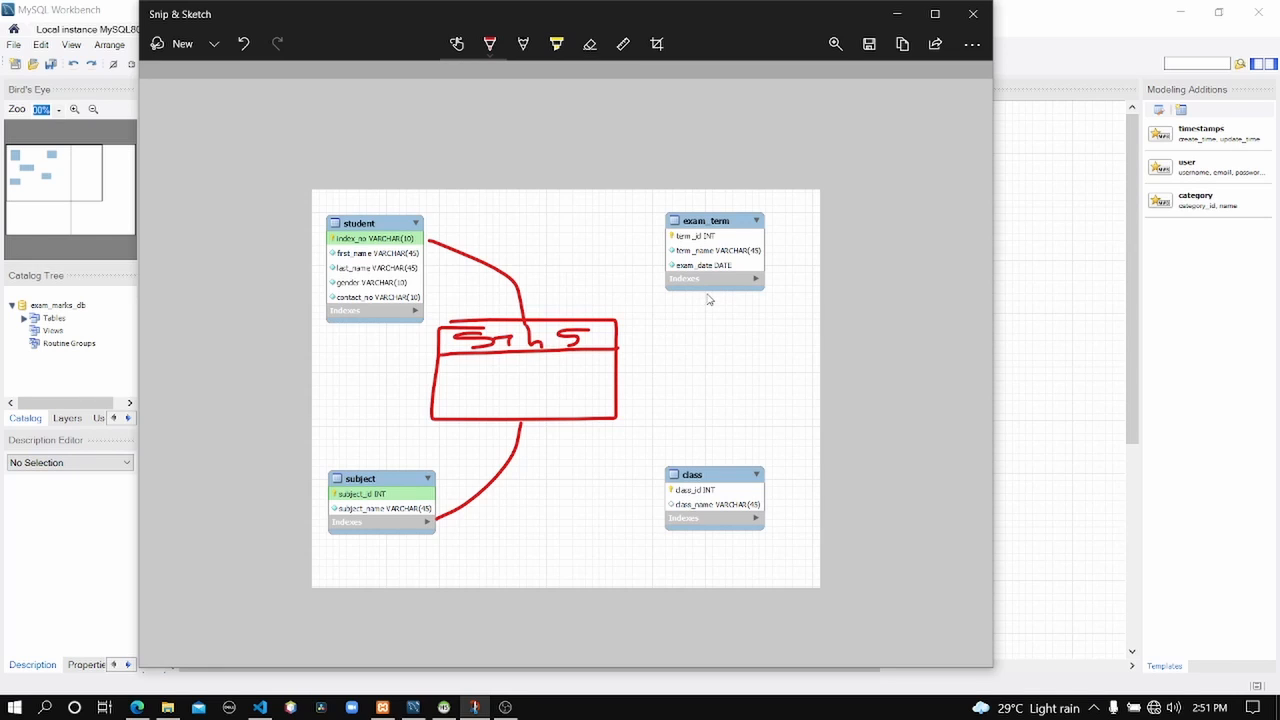
Connect exam_term to the red box, marking the exam_term end 1 and the box end n.
mouse_move(707, 293)
left_mouse_down()
mouse_move(682, 360)
mouse_move(618, 380)
left_mouse_up()
left_click_drag(741, 298, 741, 326)
left_click_drag(635, 397, 644, 418)
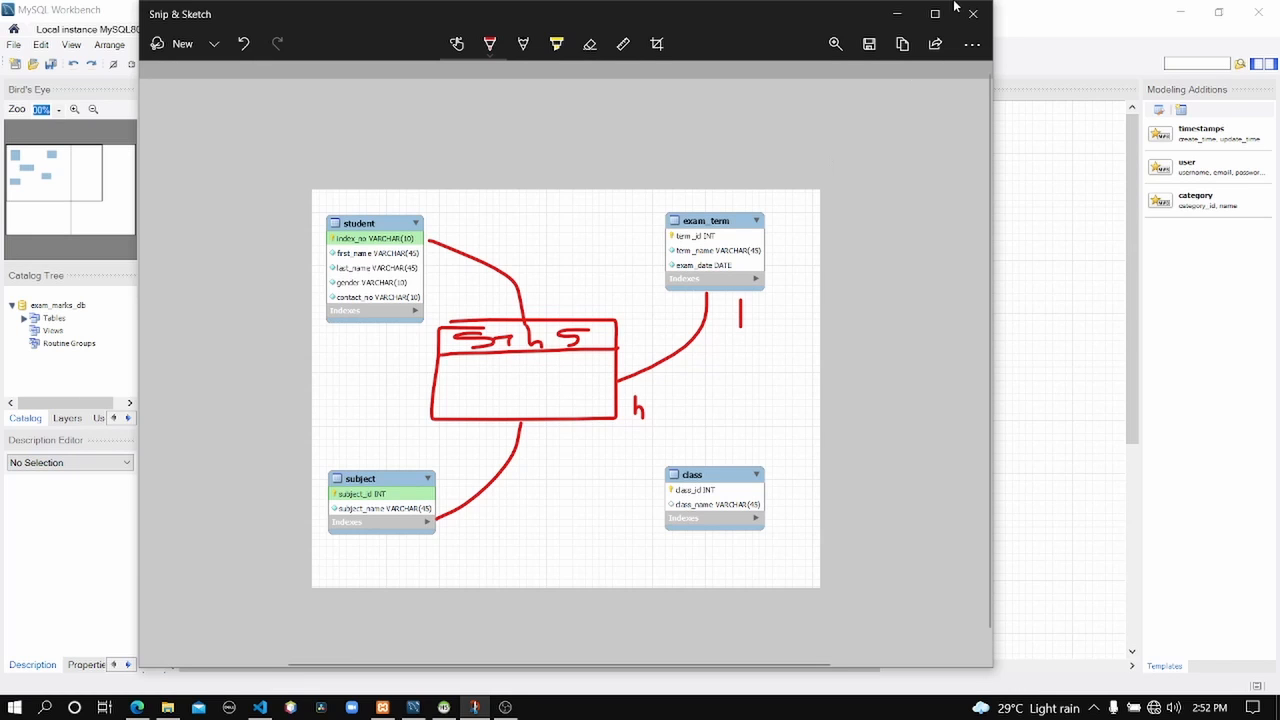
Add a 1:n non-identifying relationship from student_exam_mark_record to exam_term, creating exam_term_term_id.
left_click(900, 14)
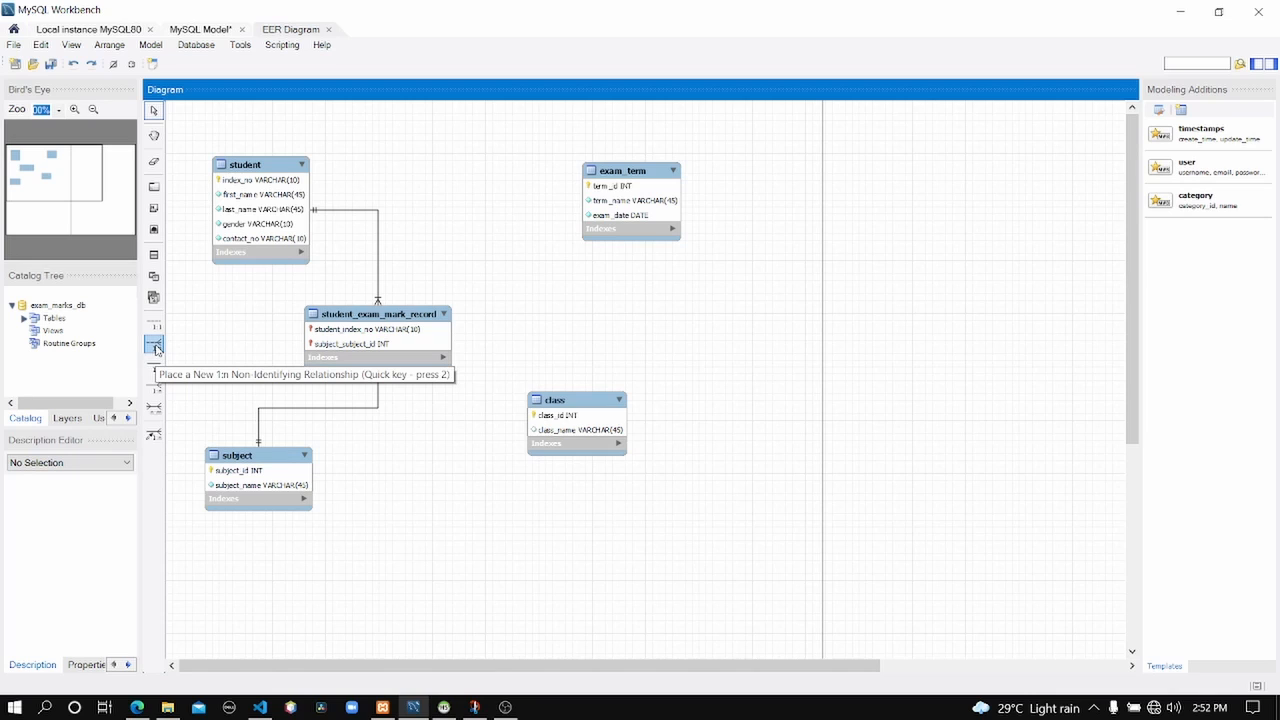
left_click(155, 346)
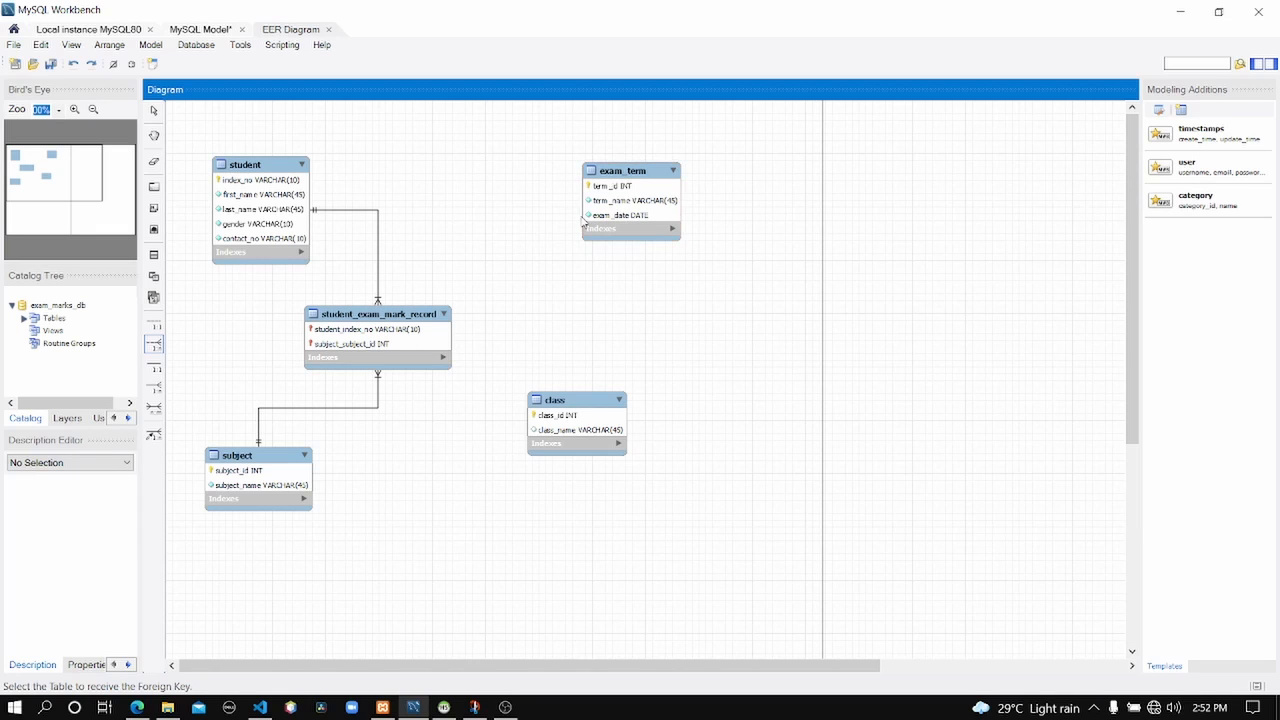
left_click(376, 357)
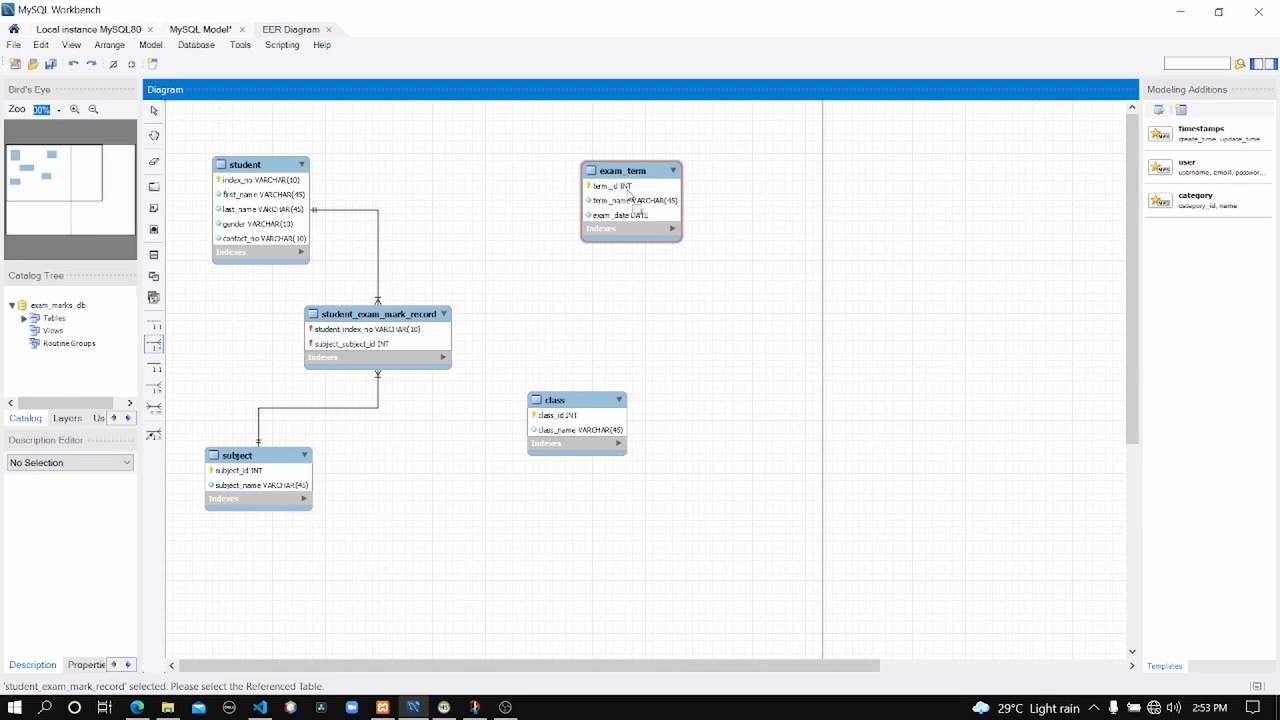
left_click(629, 193)
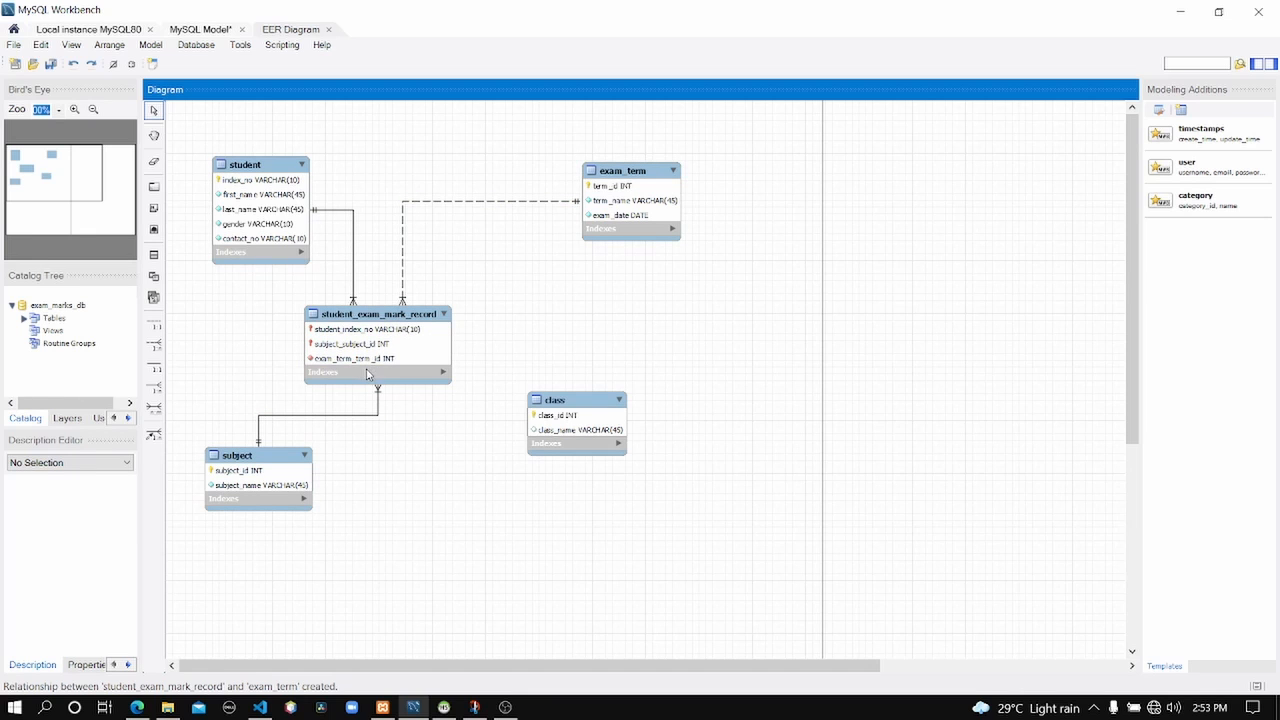
key("alt+Tab")
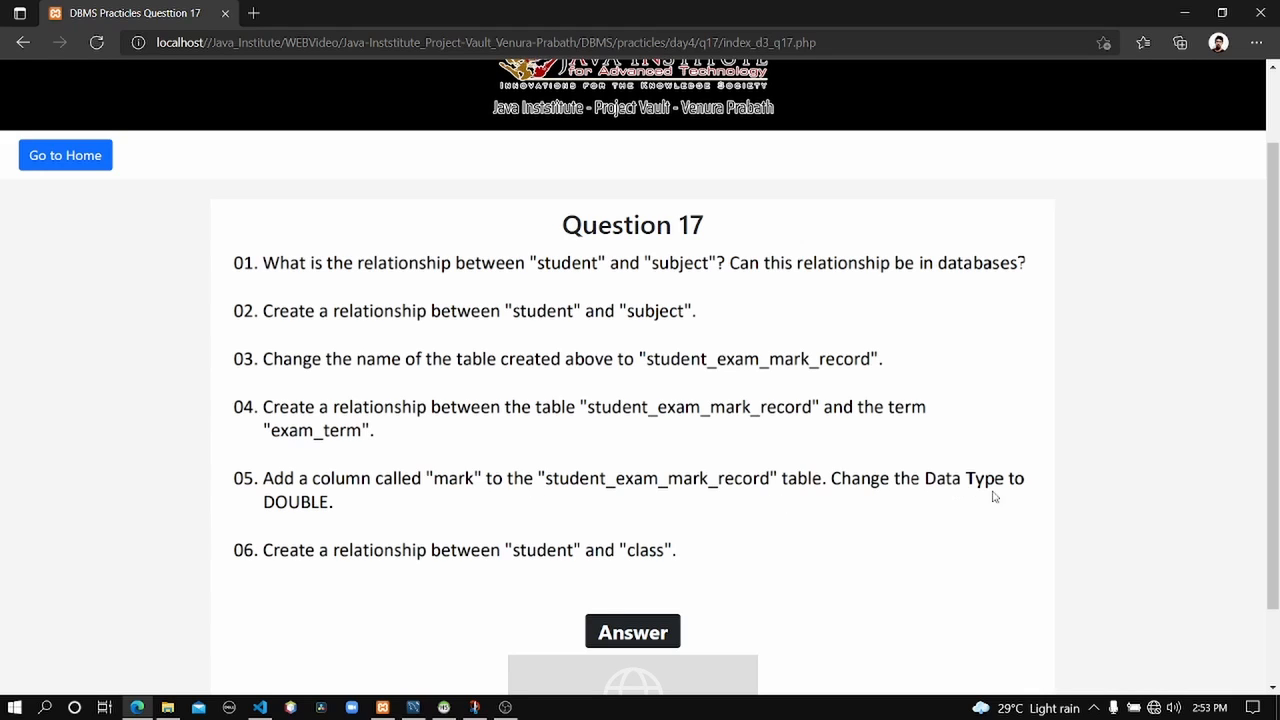
left_click(1184, 12)
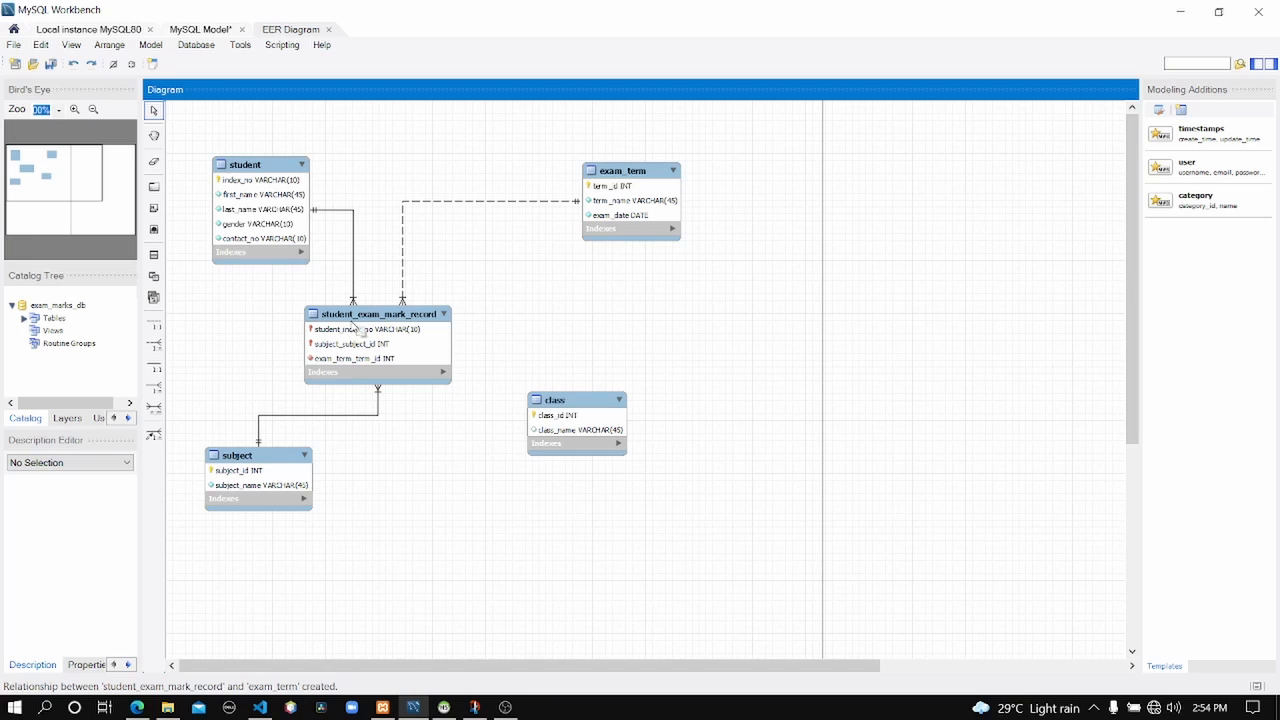
Add a new column named mark to the student_exam_mark_record table.
right_click(352, 323)
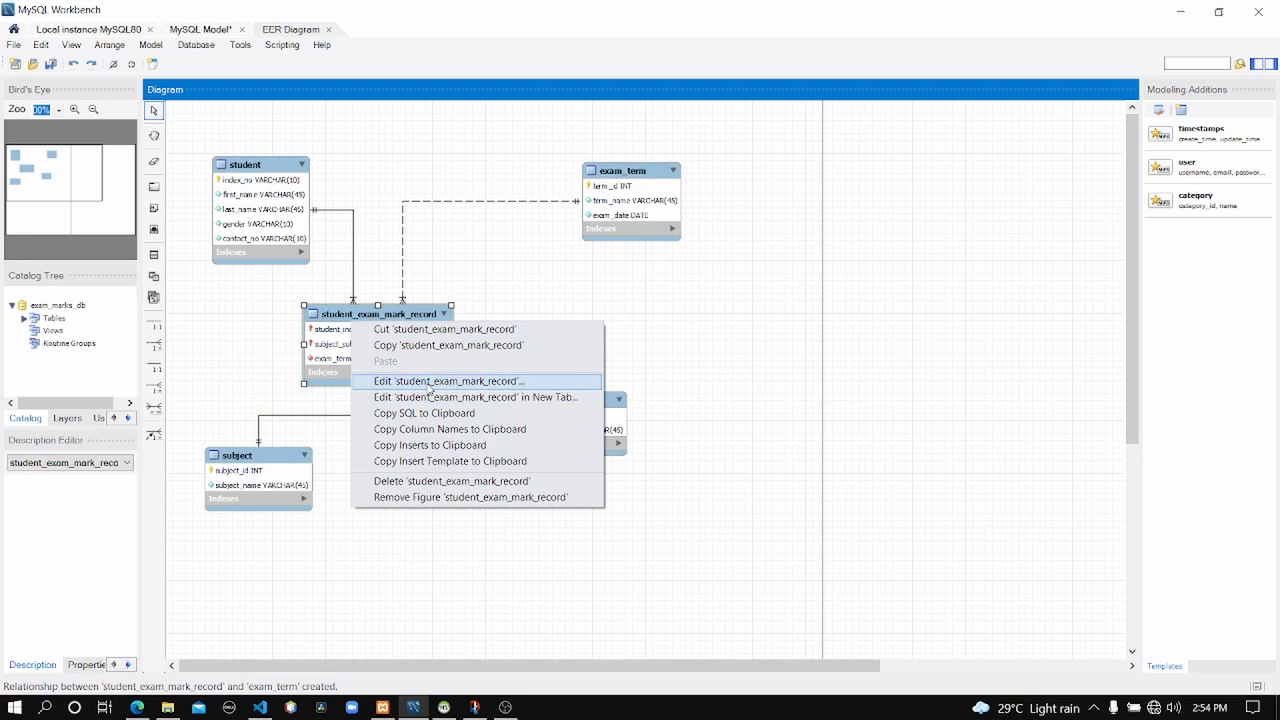
left_click(430, 386)
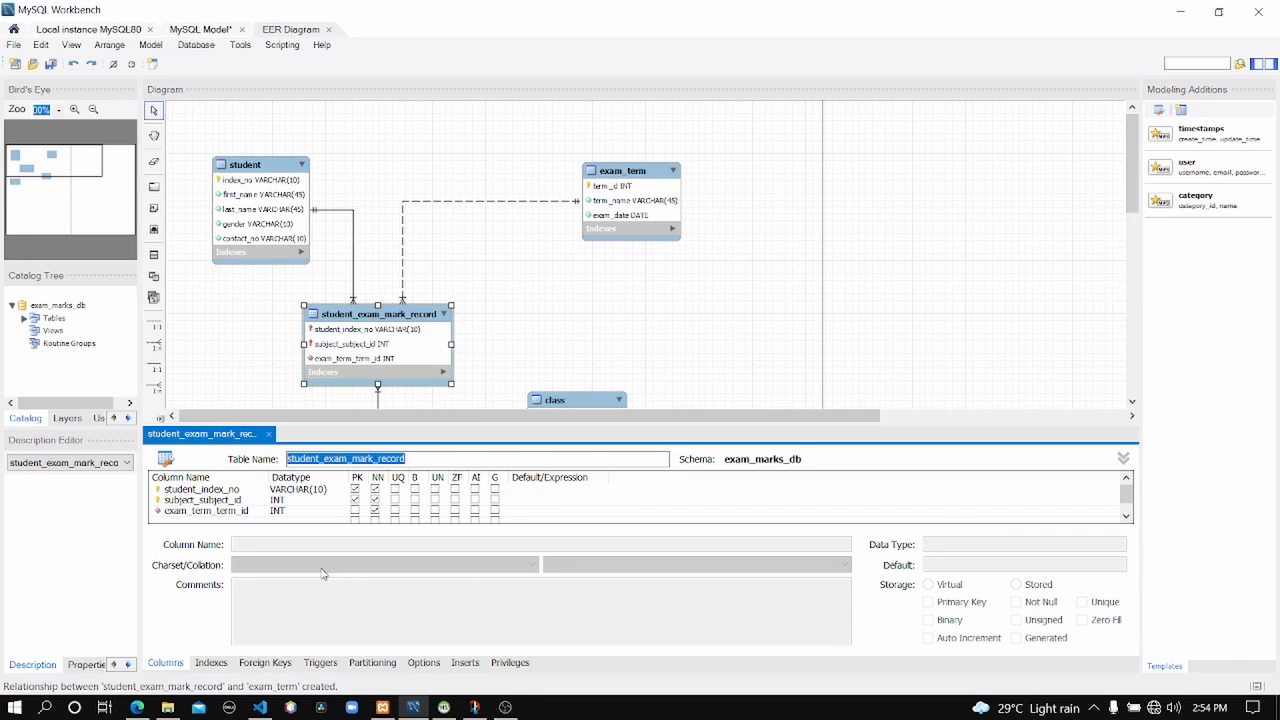
left_click(207, 520)
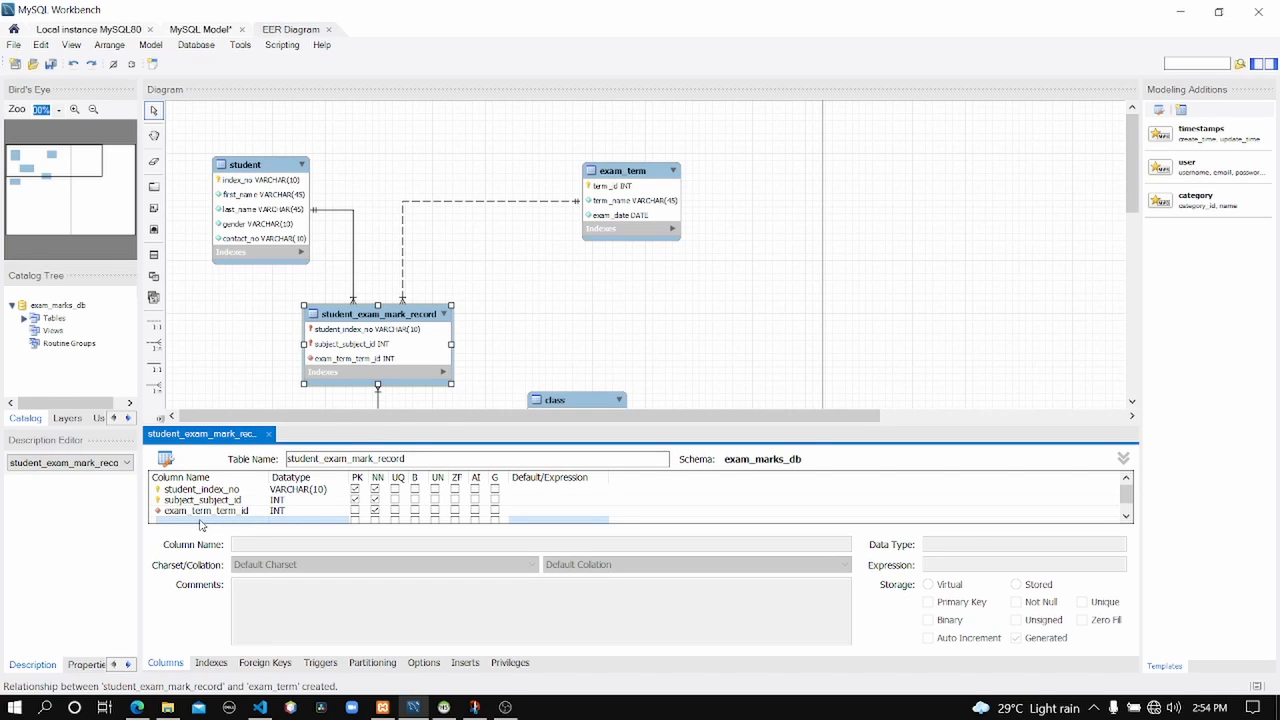
left_click(200, 520)
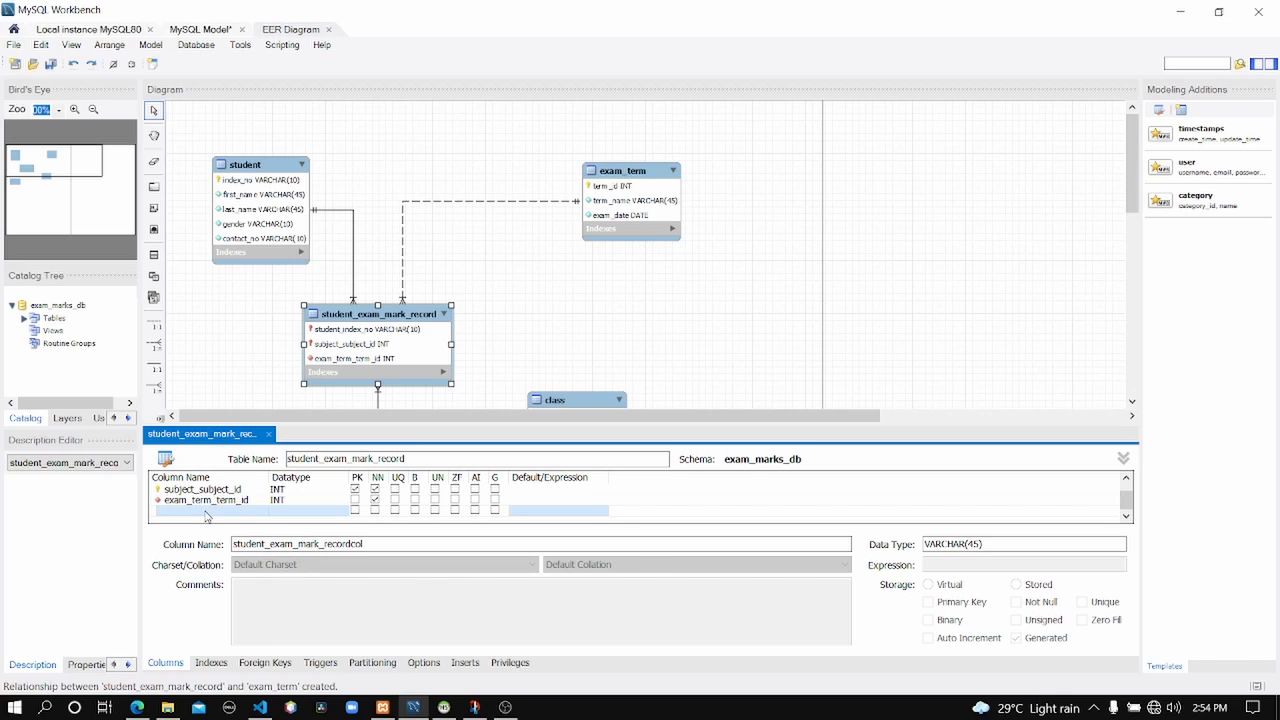
double_click(207, 512)
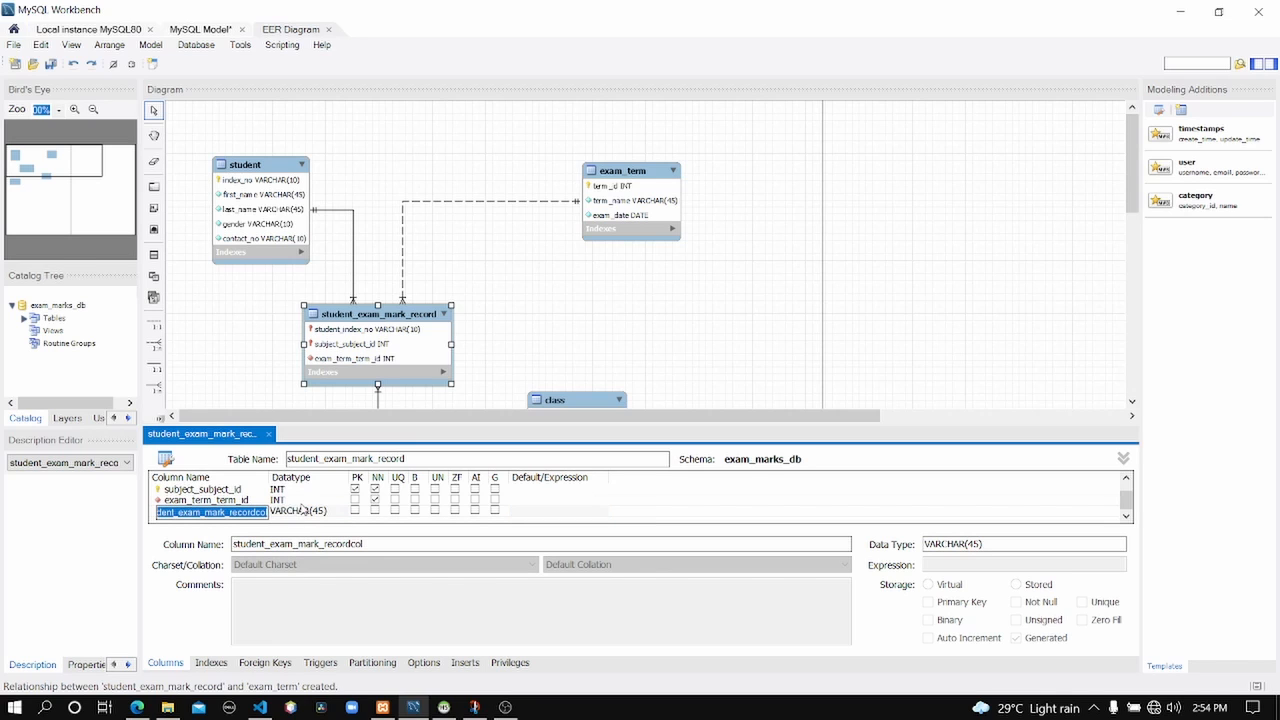
type("mark")
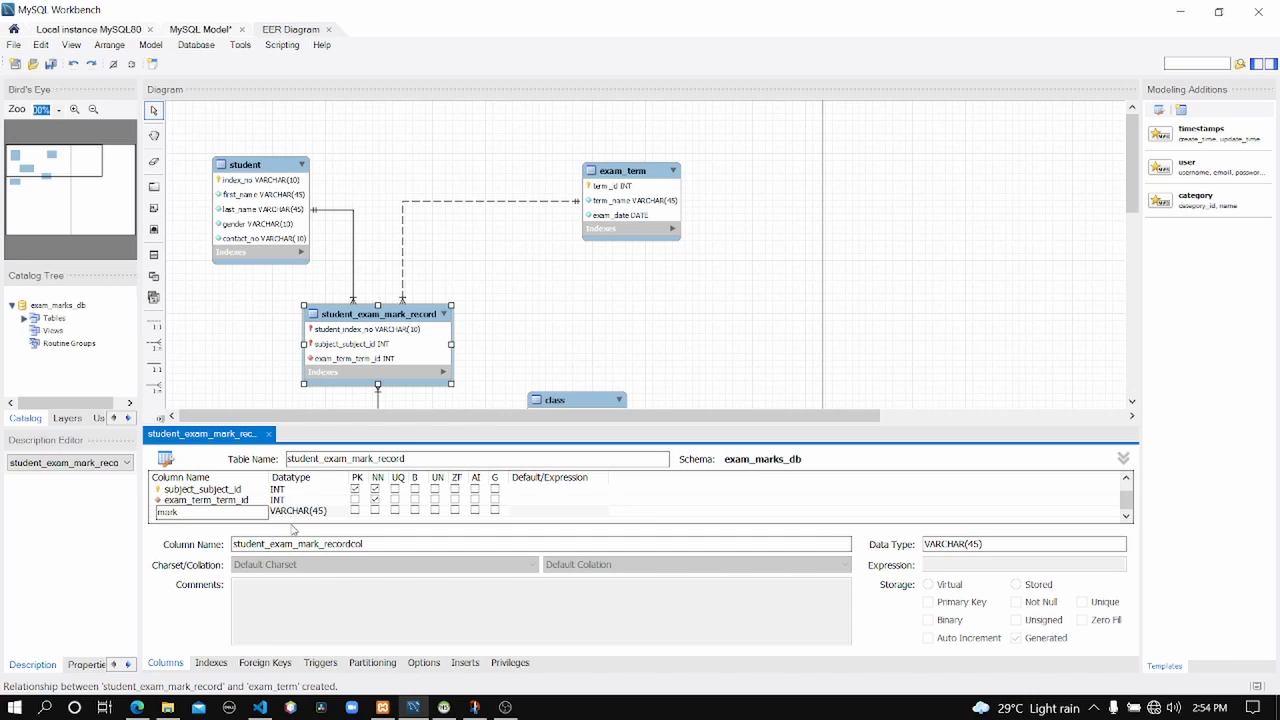
key("Return")
Set the mark column's datatype to DOUBLE and tick Not Null.
double_click(337, 513)
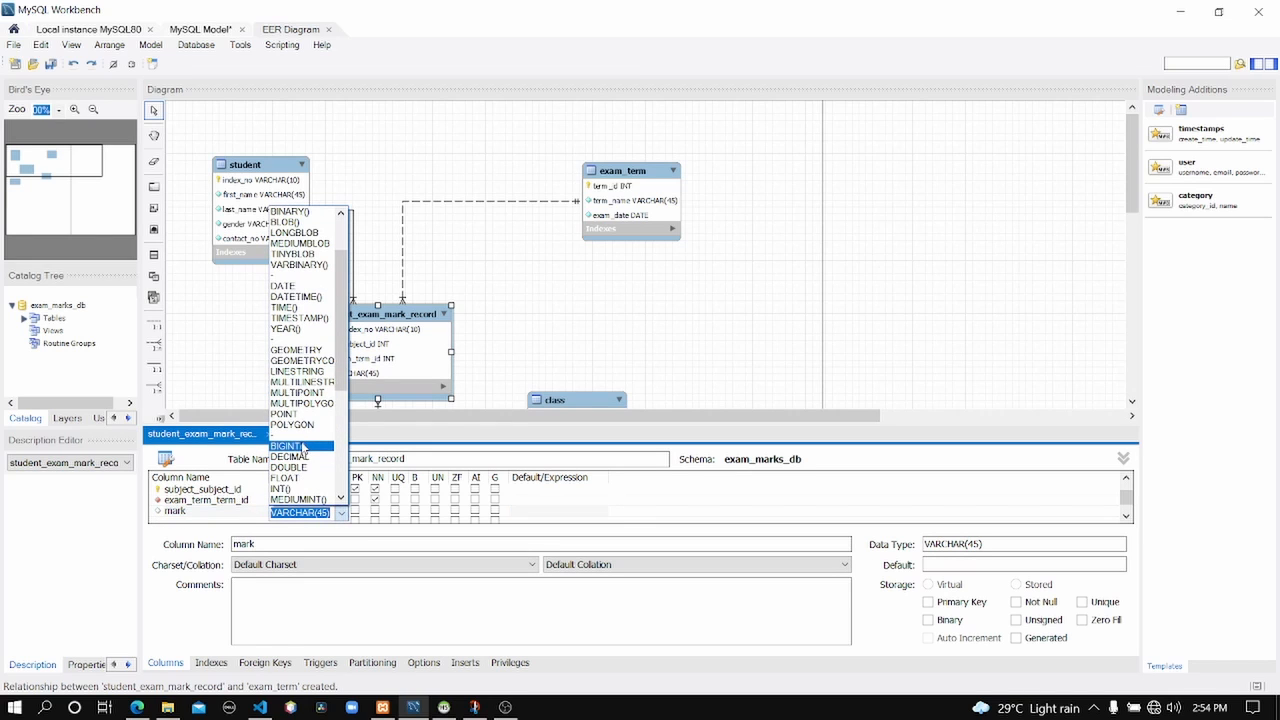
left_click(288, 467)
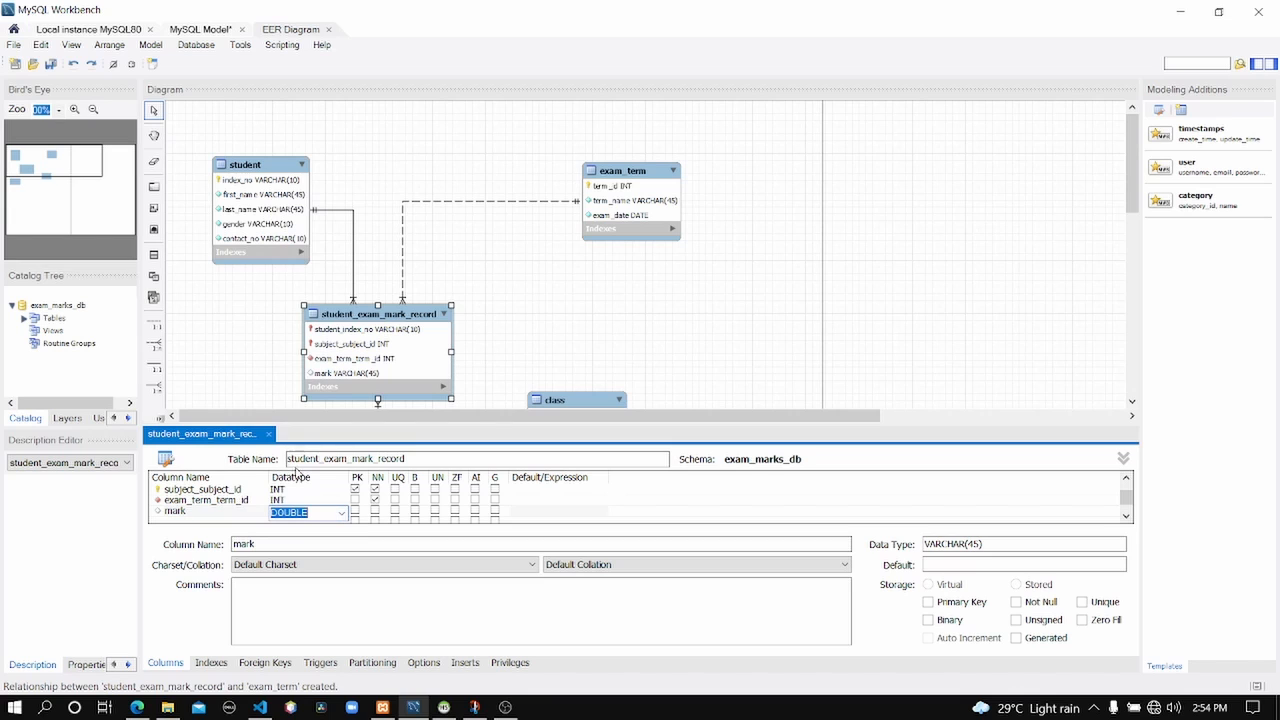
left_click(377, 512)
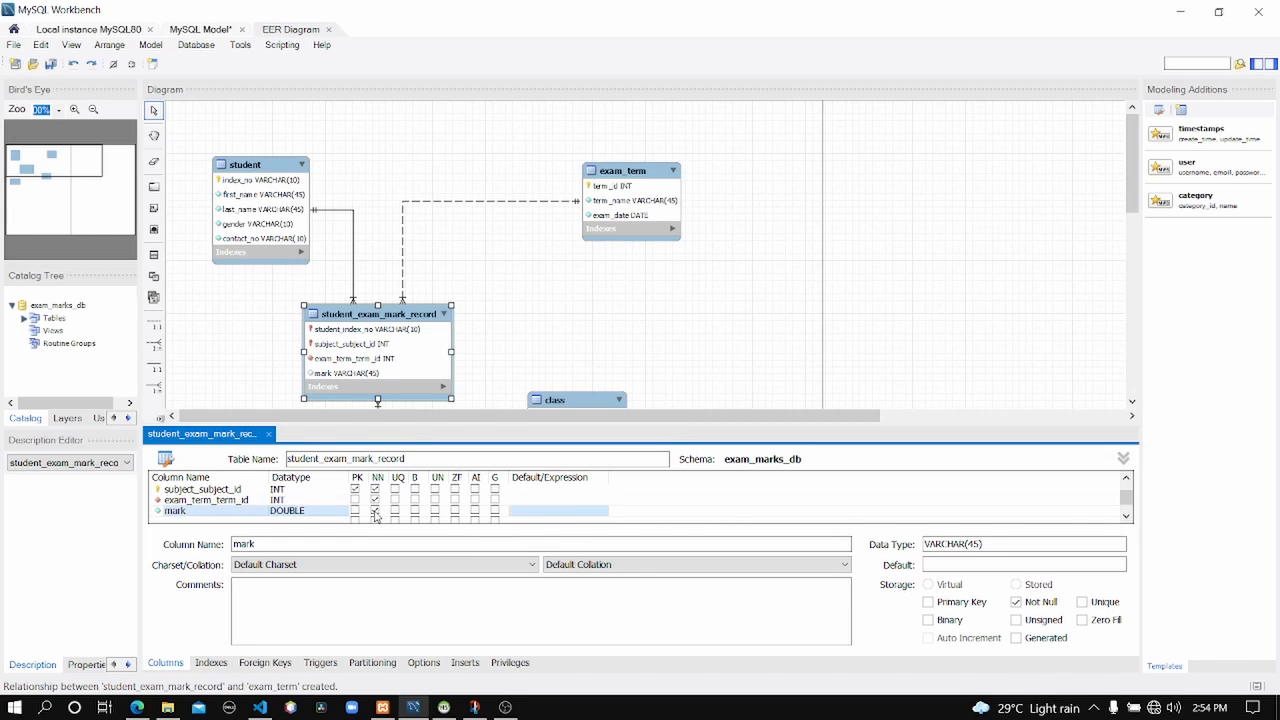
scroll(487, 502, "up", 1)
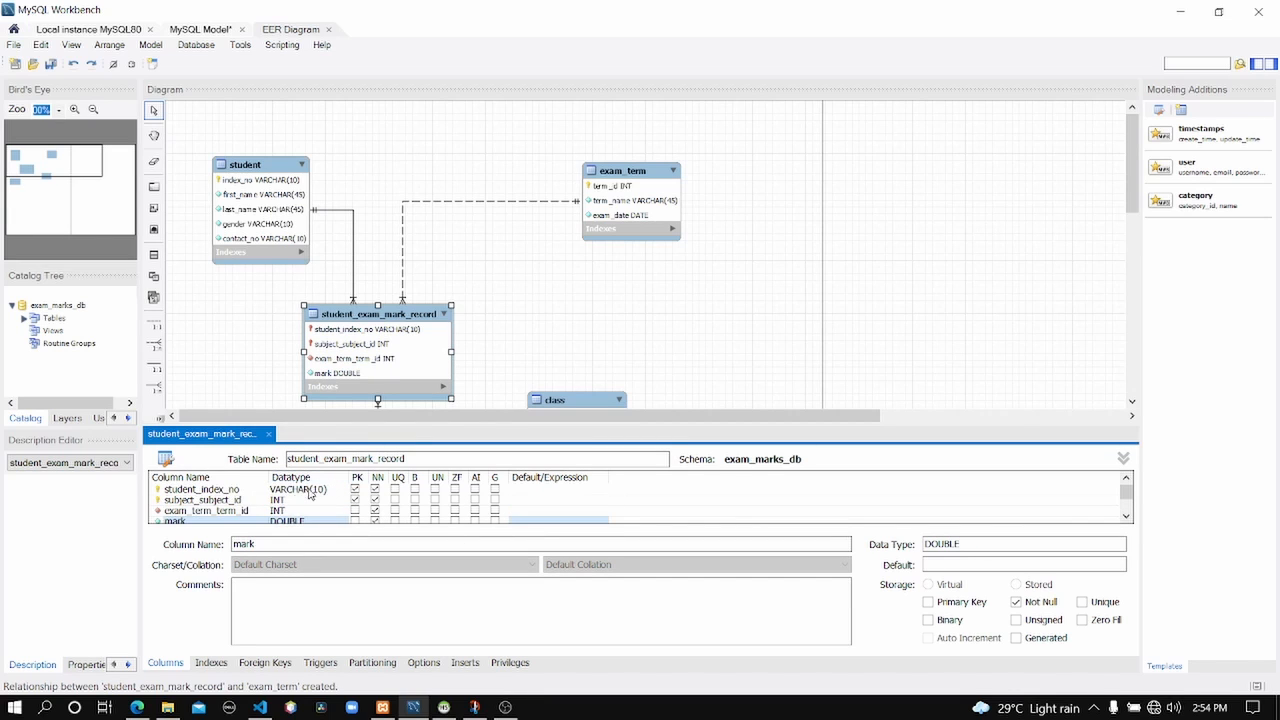
scroll(304, 519, "down", 1)
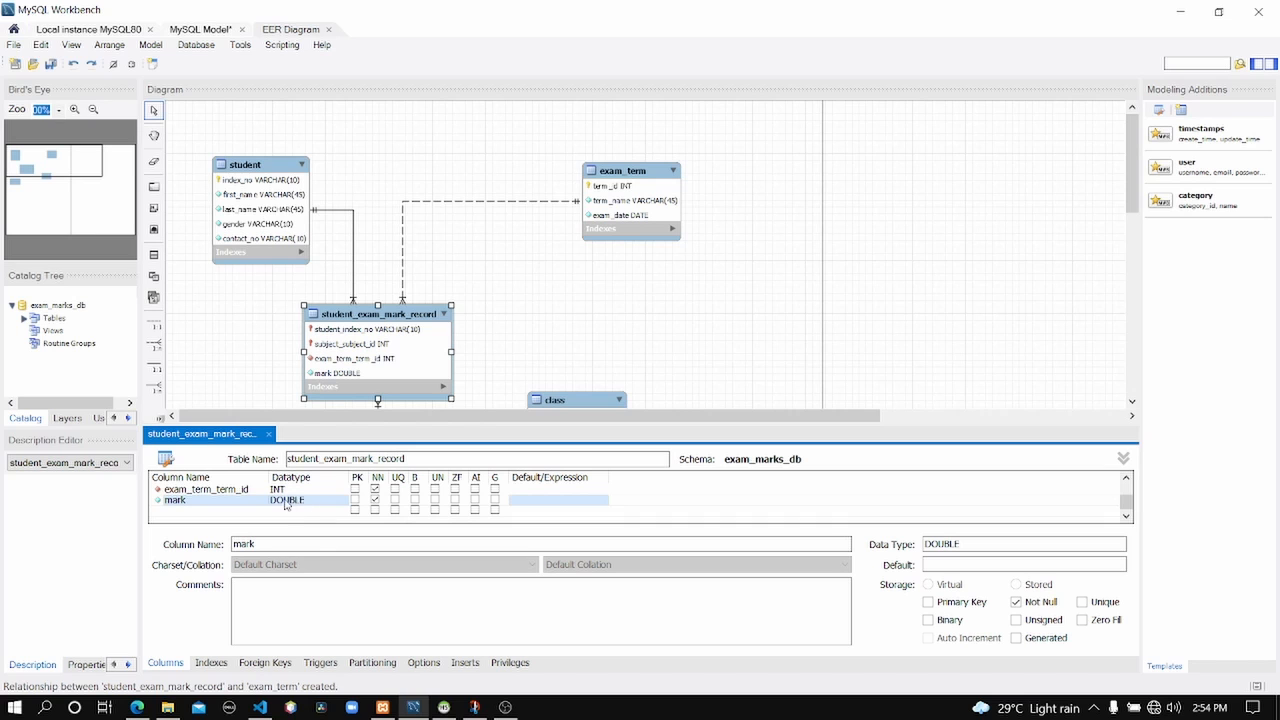
Close the table editor, drag student_exam_mark_record up and right, and recheck Question 17.
left_click(267, 427)
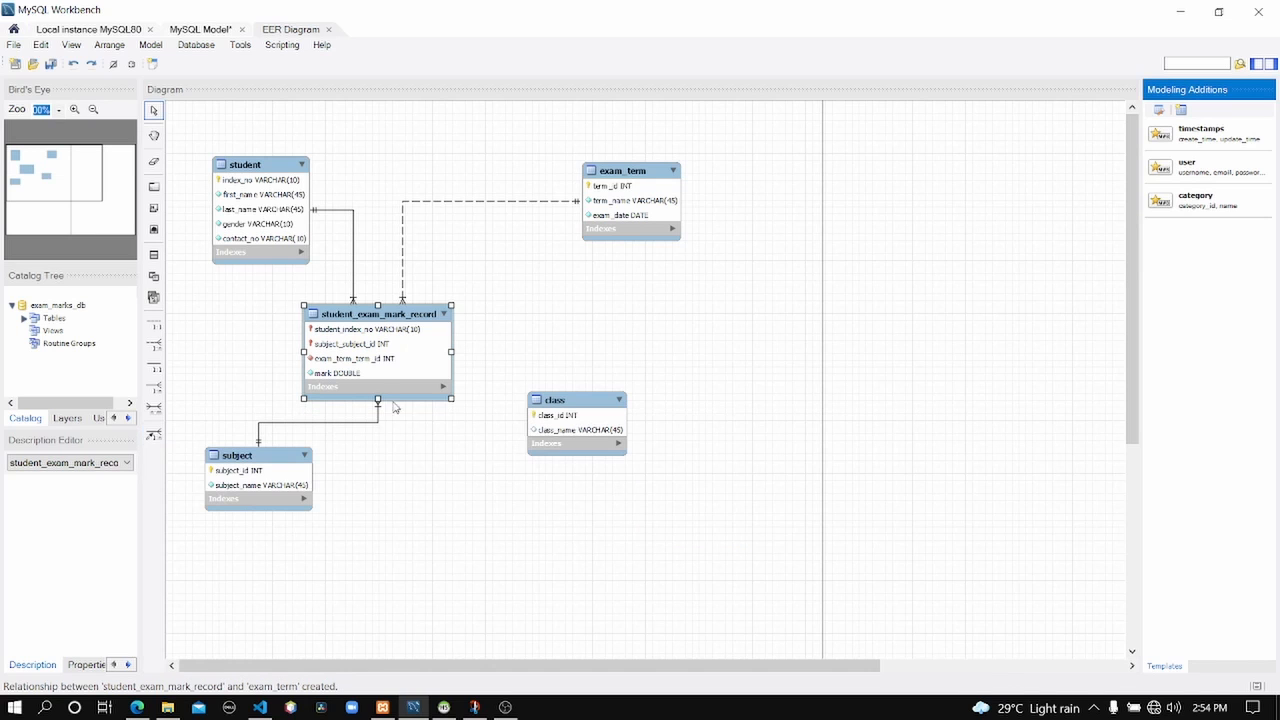
left_click_drag(383, 318, 424, 299)
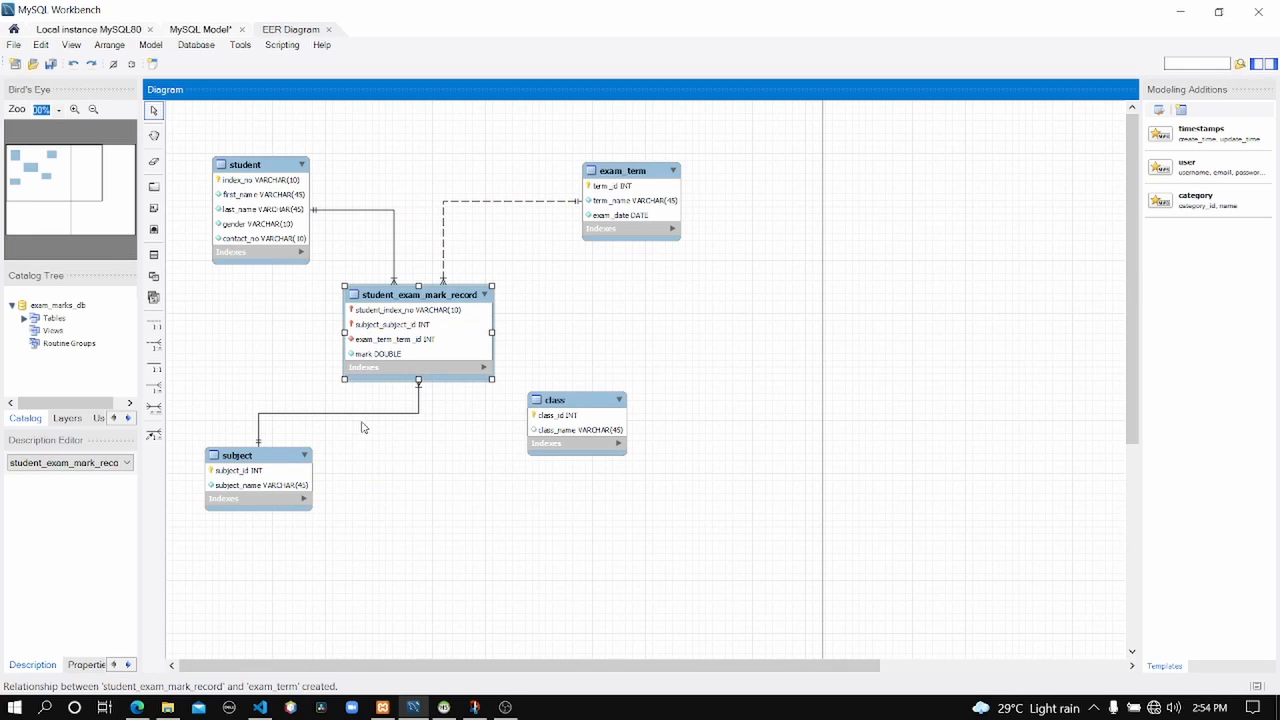
left_click(137, 707)
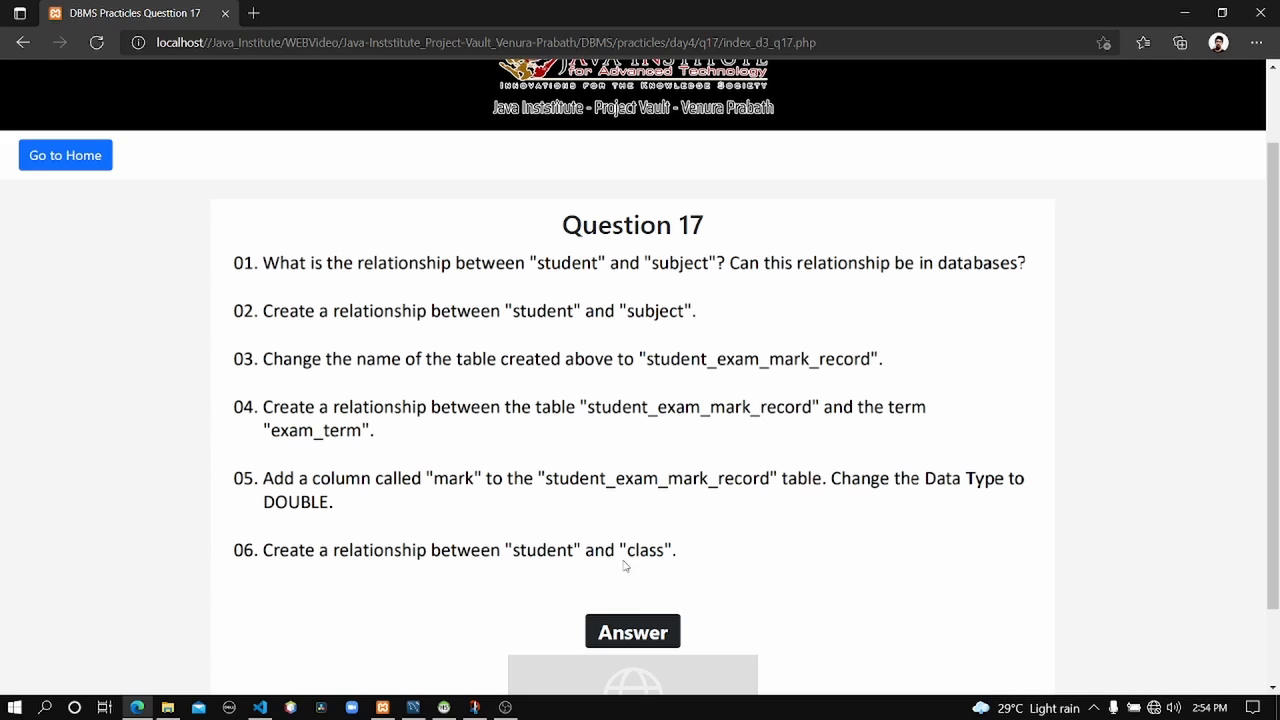
left_click(1184, 12)
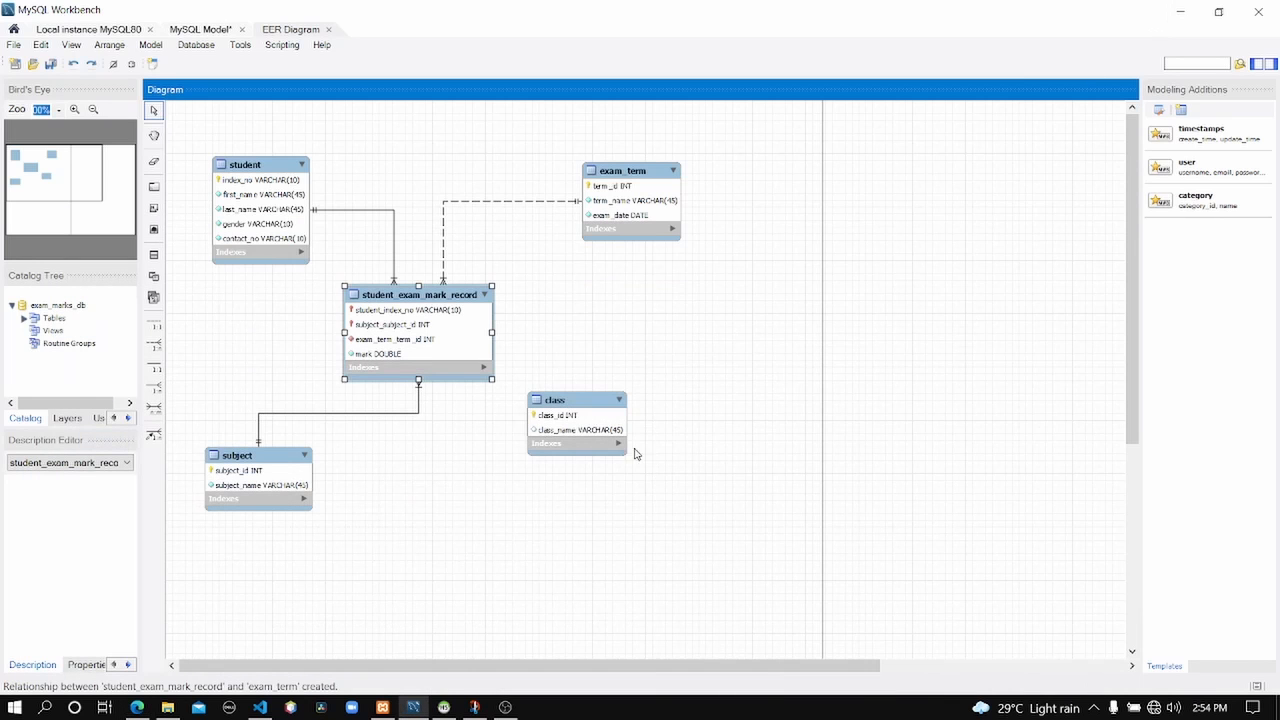
Move exam_term to the lower right and the class table up to the top beside student.
left_click_drag(571, 398, 408, 133)
left_click_drag(624, 175, 639, 425)
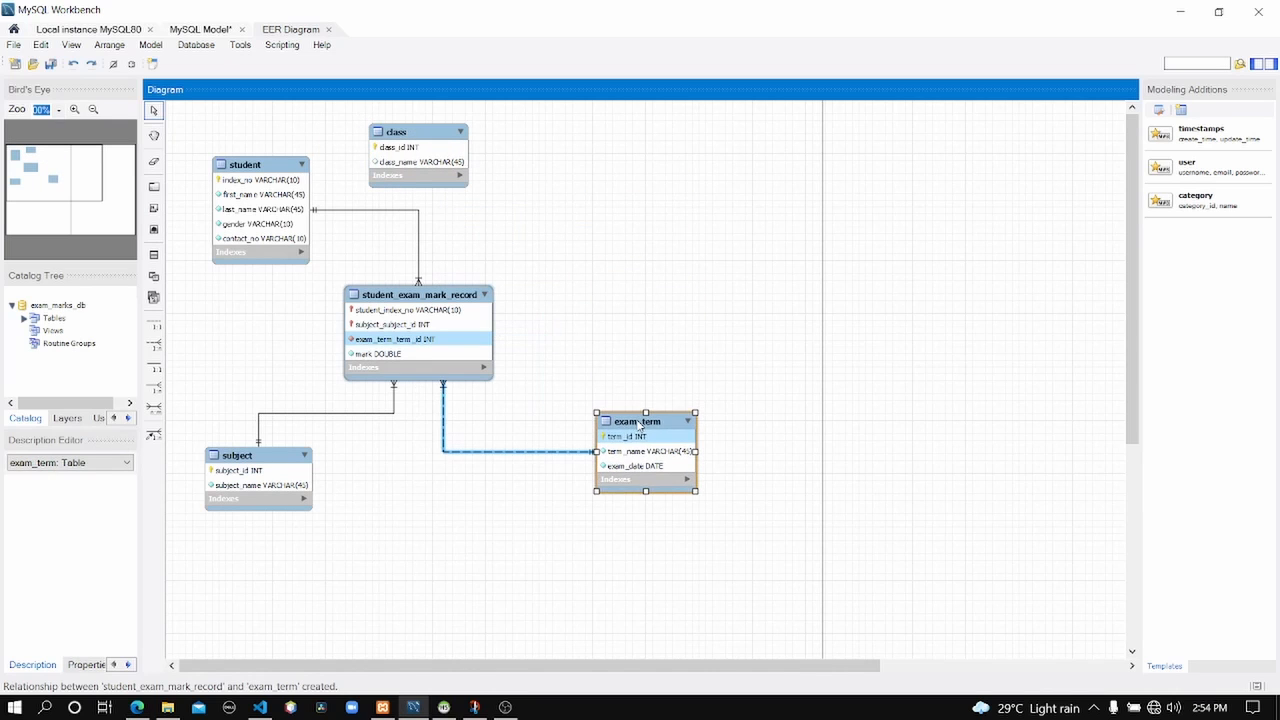
left_click_drag(422, 142, 579, 173)
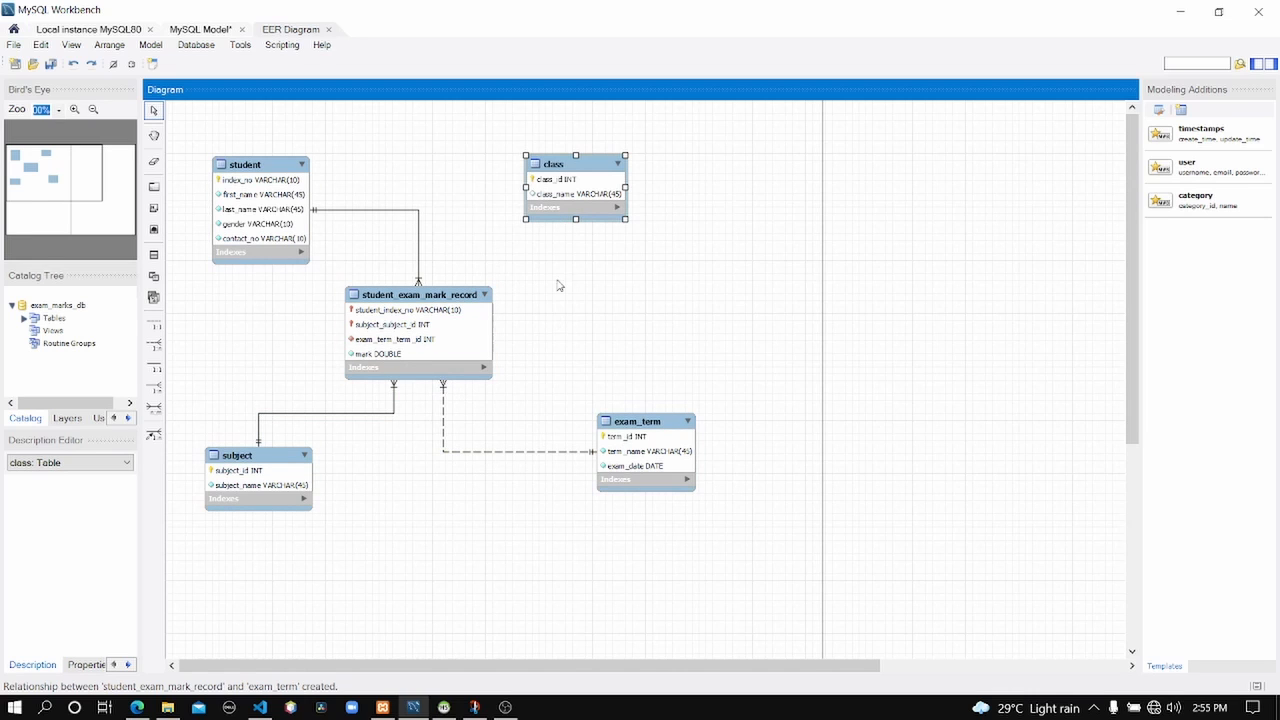
left_click_drag(569, 181, 613, 173)
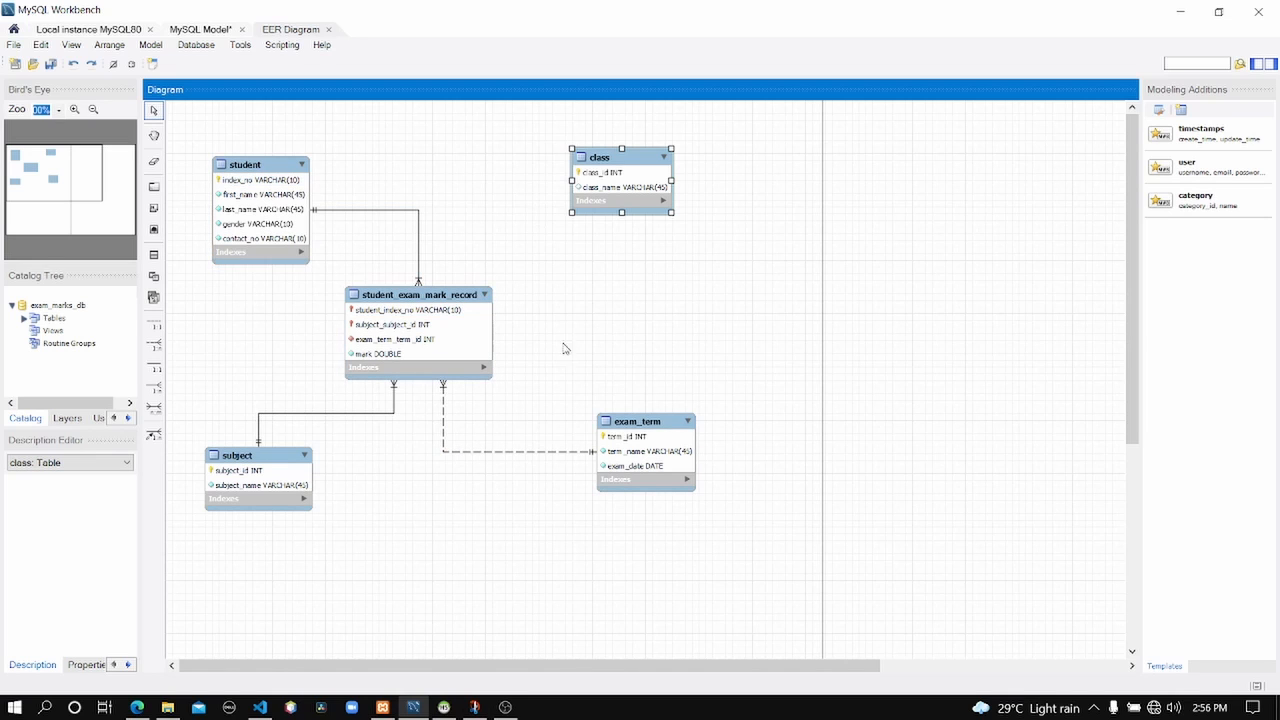
Erase all the old red ink from the diagram screenshot in Snip & Sketch, then return to the Ballpoint pen.
left_click(475, 707)
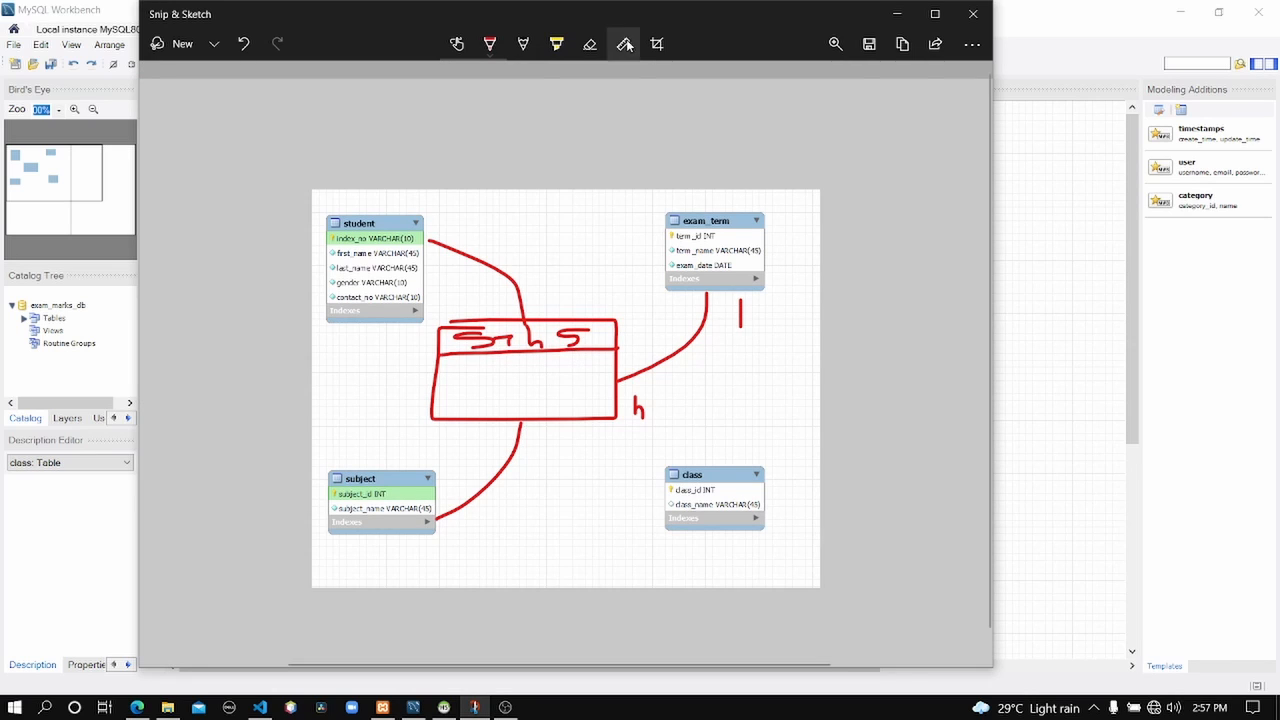
left_click(590, 44)
mouse_move(503, 288)
left_mouse_down()
mouse_move(520, 337)
mouse_move(685, 349)
mouse_move(688, 377)
mouse_move(528, 429)
mouse_move(528, 469)
left_mouse_up()
left_click(490, 44)
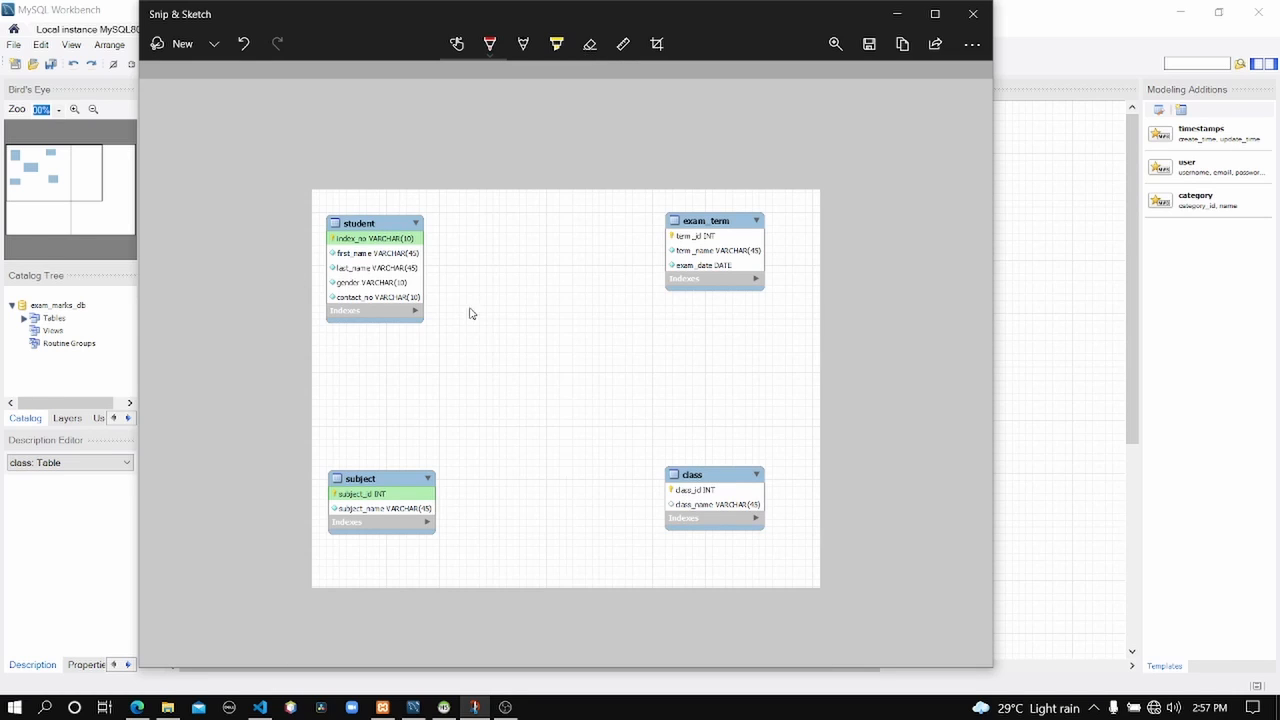
Sketch a red student–class line with a crow's foot and 'n' at student, '1' at class, then minimize.
mouse_move(425, 266)
left_mouse_down()
mouse_move(557, 372)
mouse_move(684, 510)
left_mouse_up()
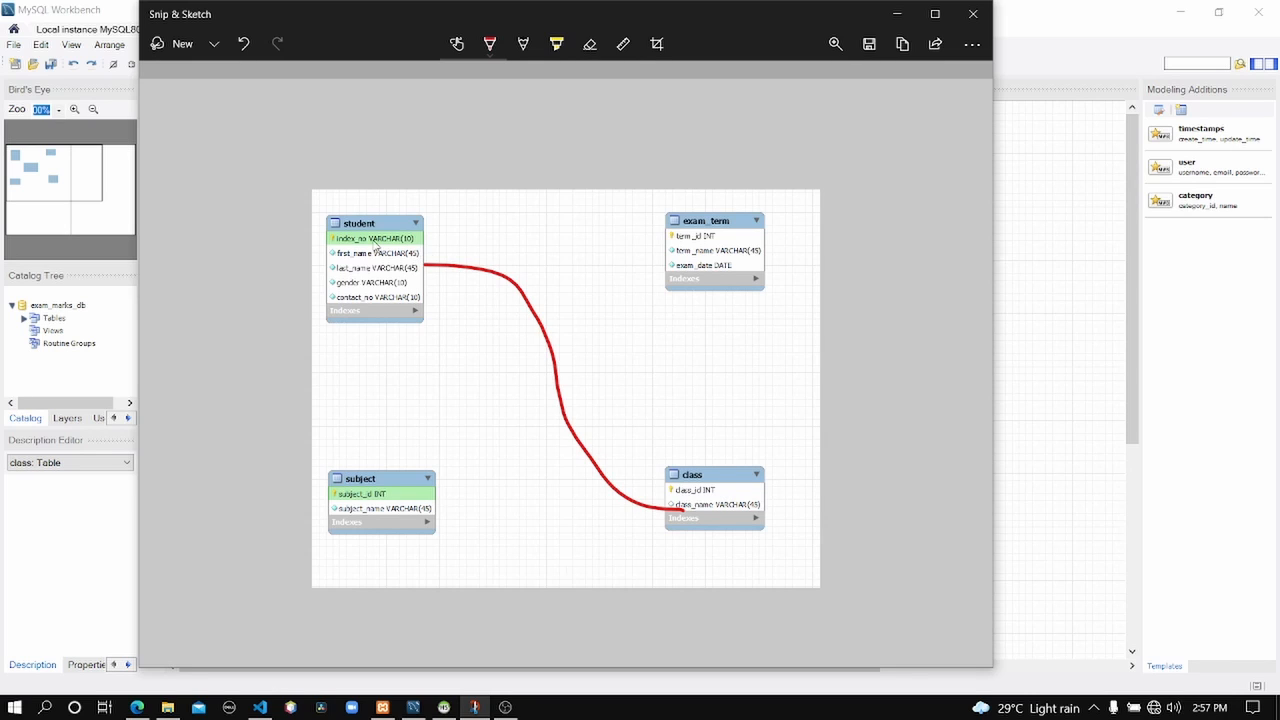
mouse_move(425, 250)
left_mouse_down()
mouse_move(452, 278)
mouse_move(424, 288)
left_mouse_up()
mouse_move(460, 228)
left_mouse_down()
mouse_move(460, 247)
mouse_move(485, 252)
left_mouse_up()
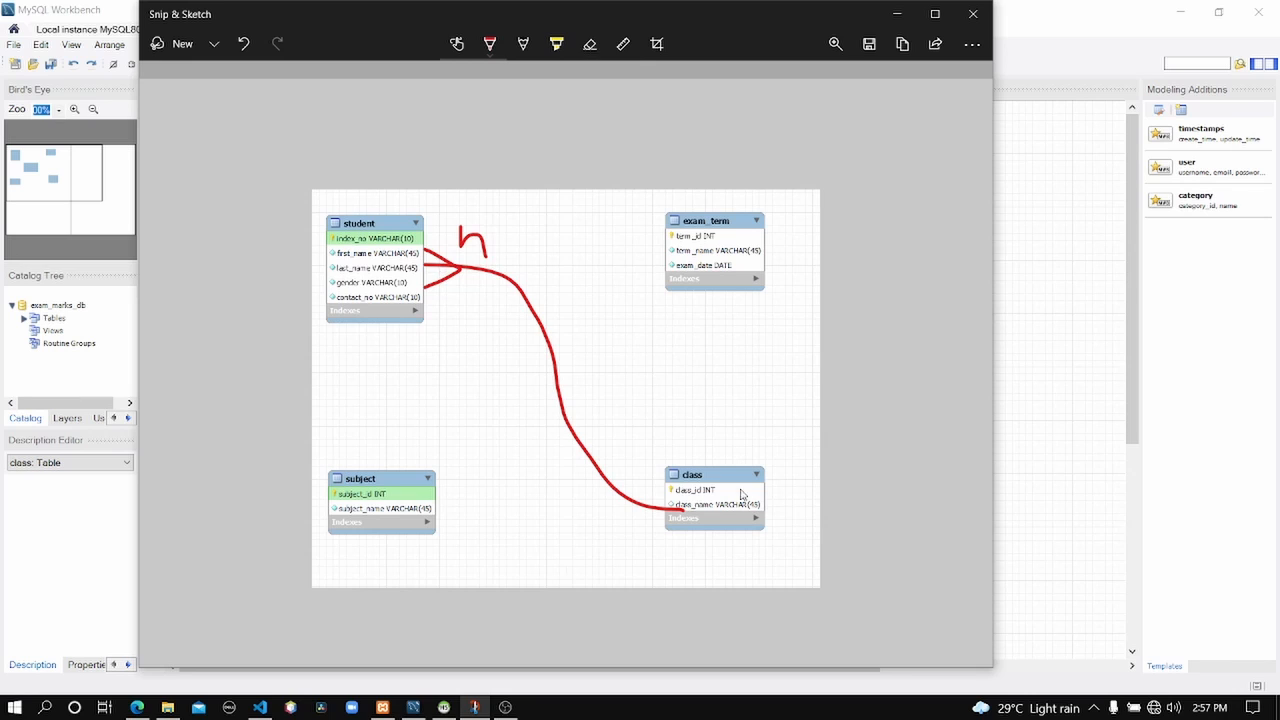
left_click_drag(640, 522, 643, 538)
left_click(897, 14)
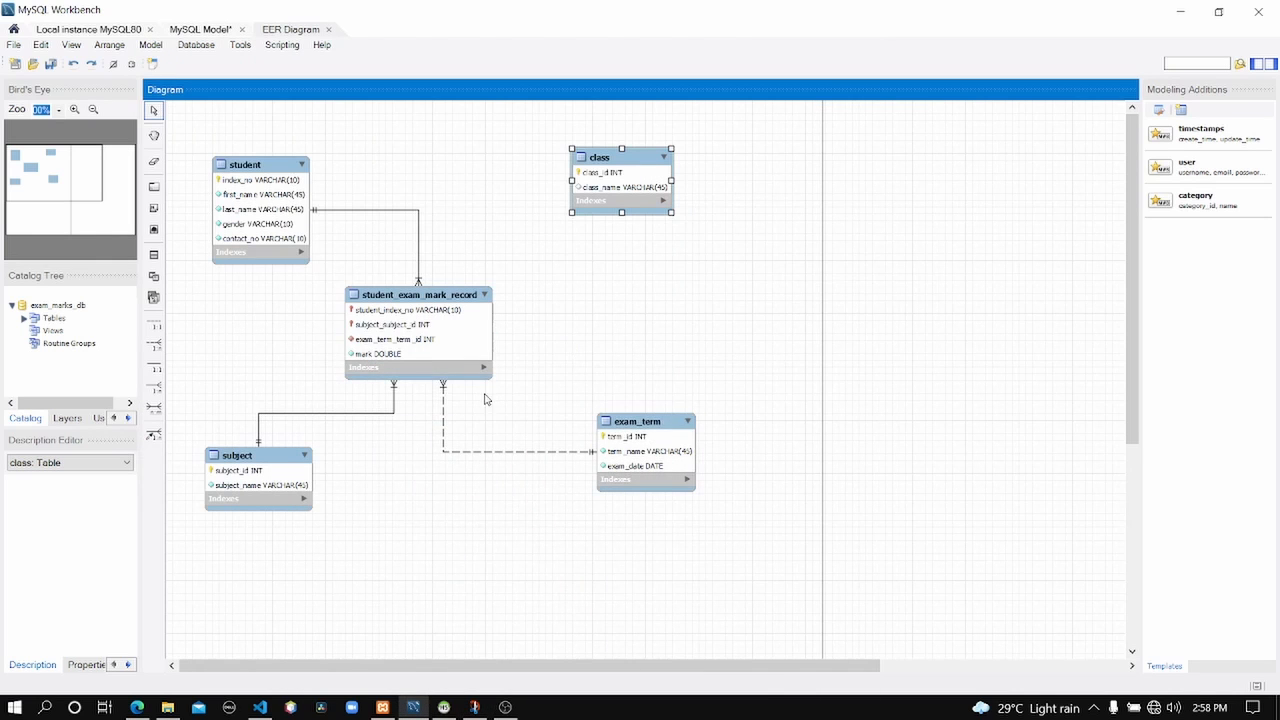
Shift student_exam_mark_record down-left and student up-right to clear room toward class.
left_click_drag(412, 301, 376, 346)
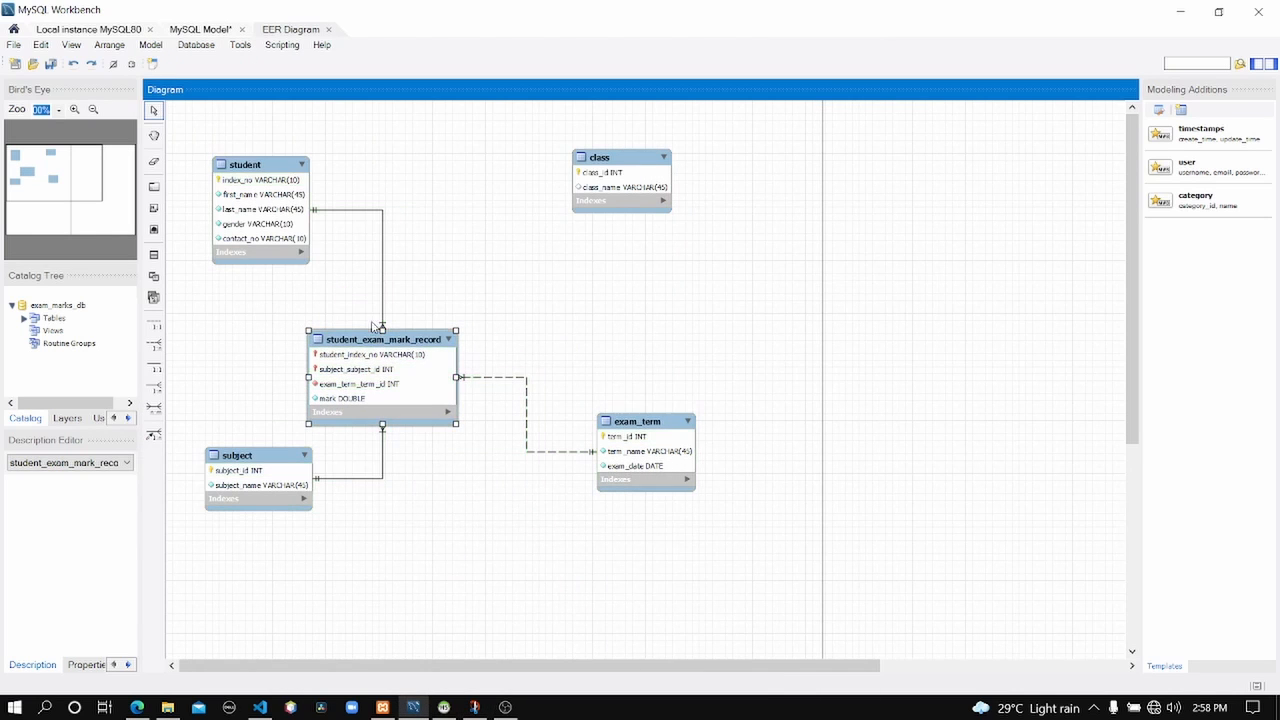
left_click_drag(271, 173, 297, 157)
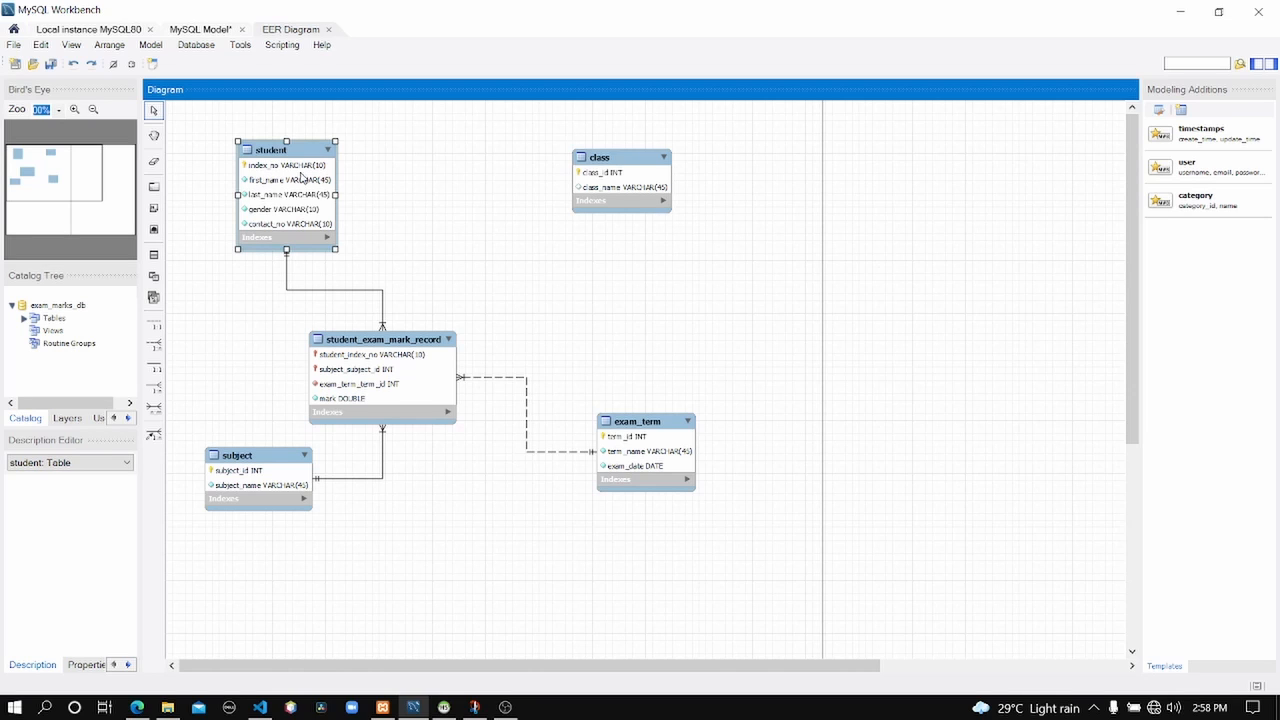
Add a 1:n non-identifying relationship from student to class, creating class_class_id, then view the Question 17 page.
left_click(152, 346)
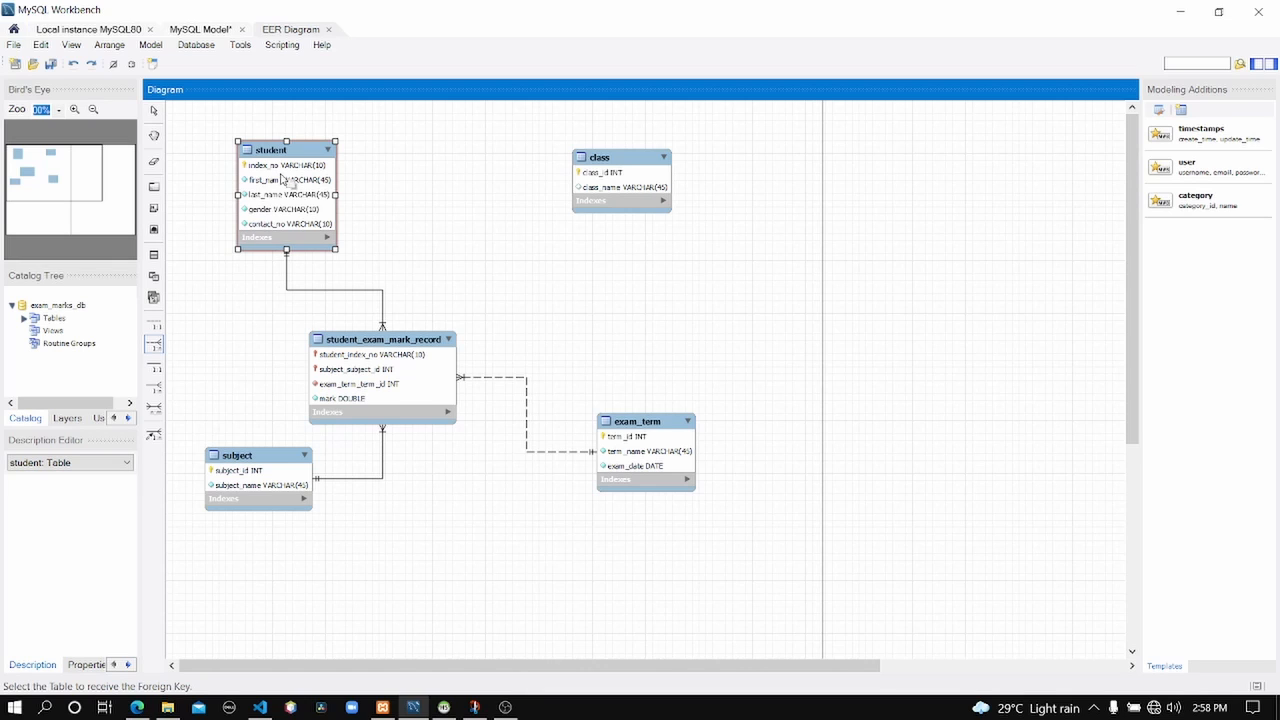
left_click(283, 179)
left_click(660, 200)
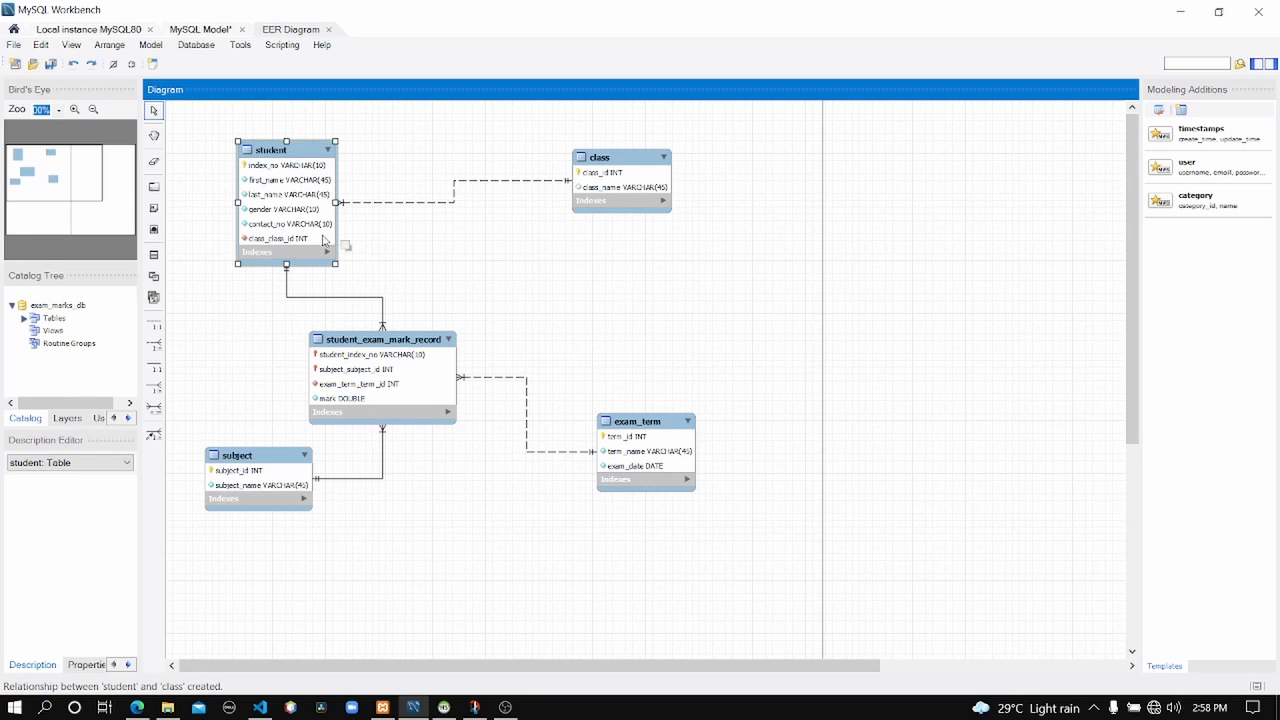
left_click(137, 707)
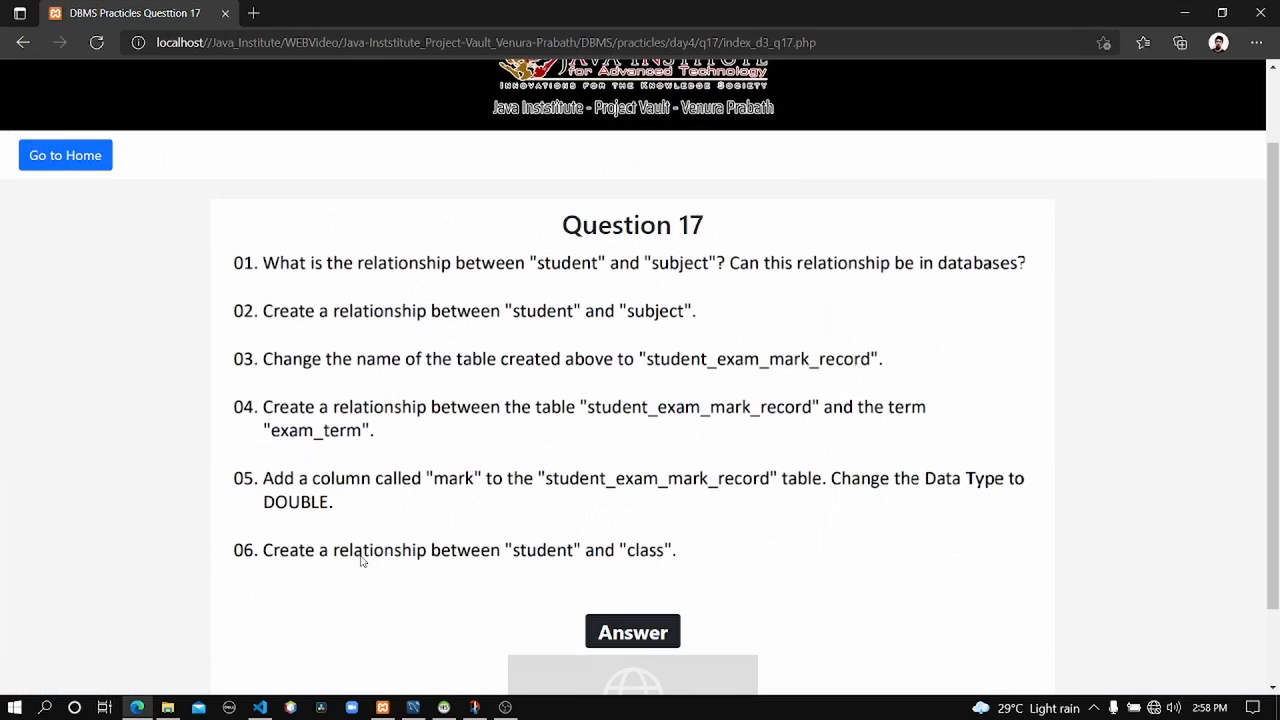